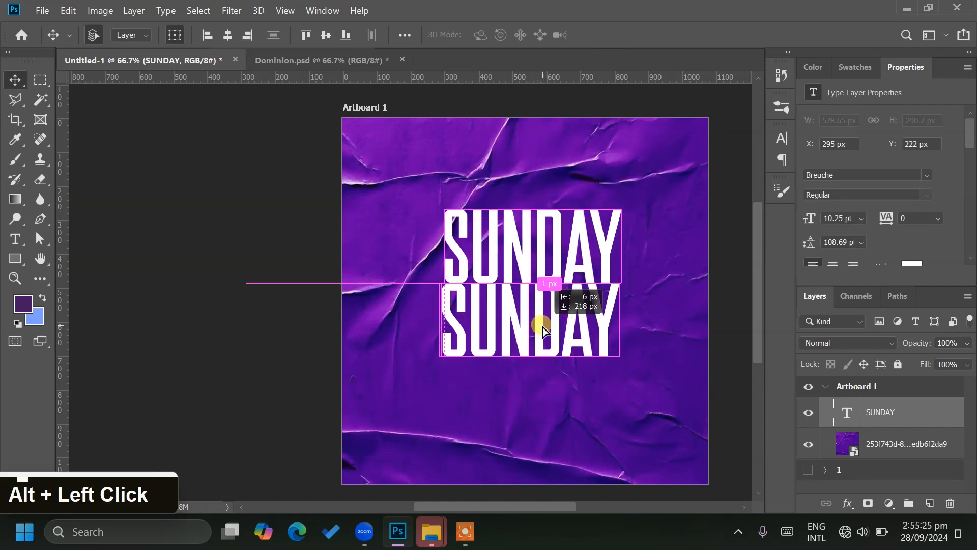
Replace the duplicated title text with SERVICE and nudge the SUNDAY text slightly down towards it.
double_click(542, 331)
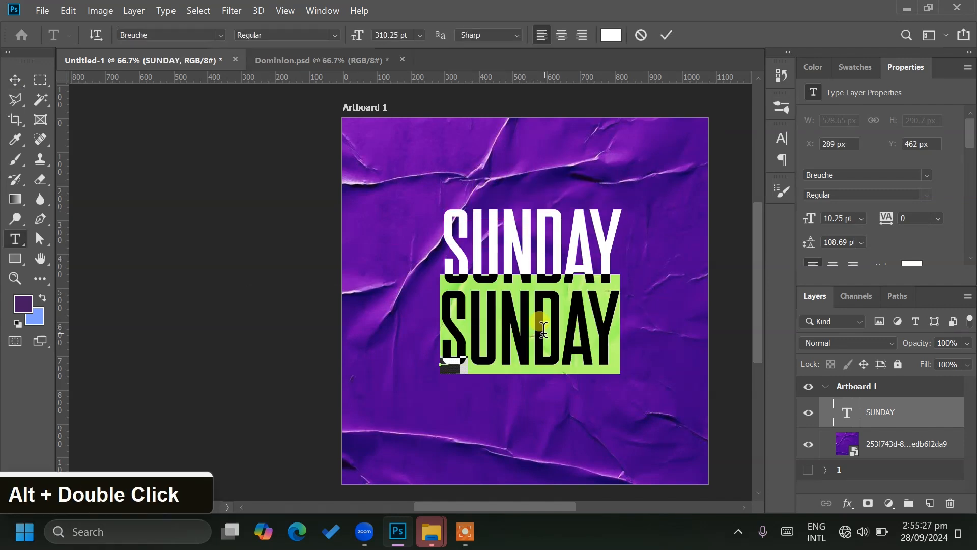
type("ERVICE")
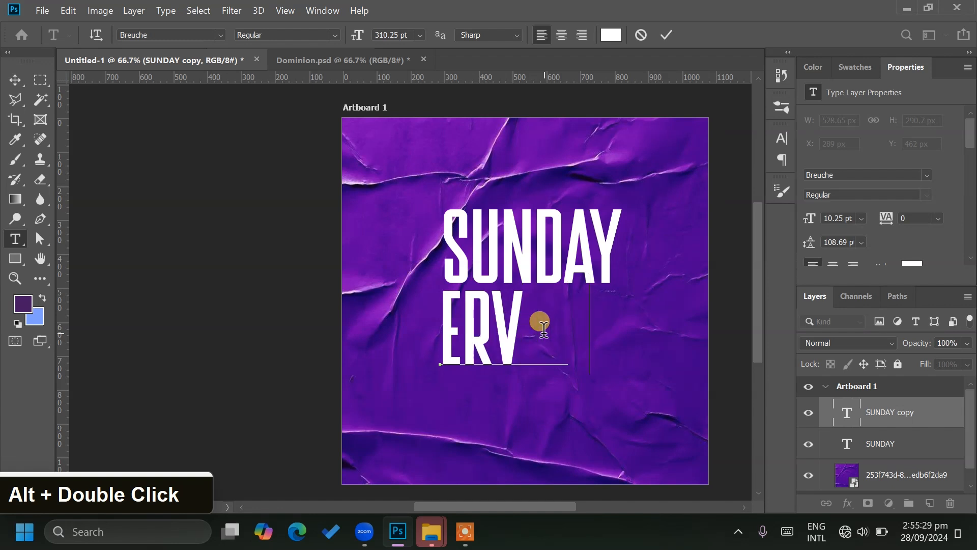
left_click(441, 317)
type("S")
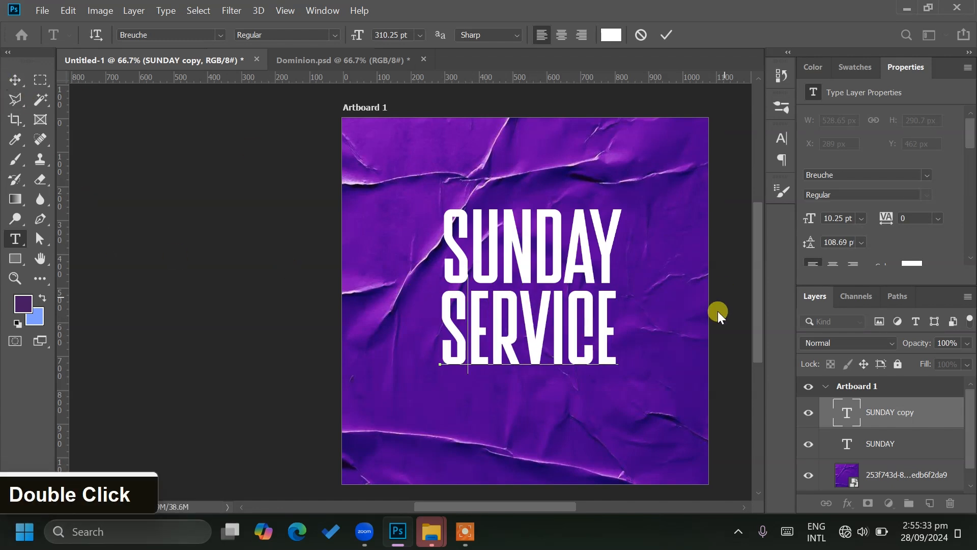
left_click(15, 80)
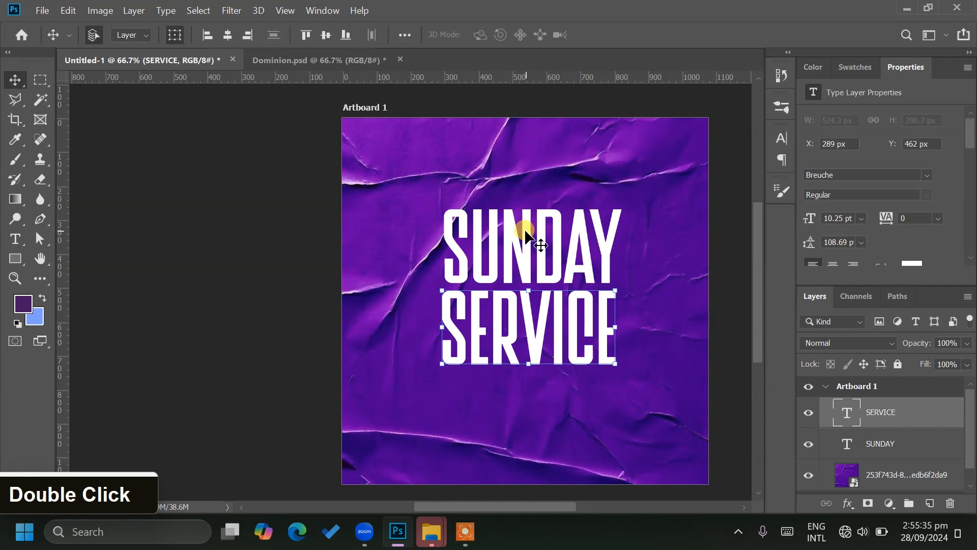
left_click(534, 264)
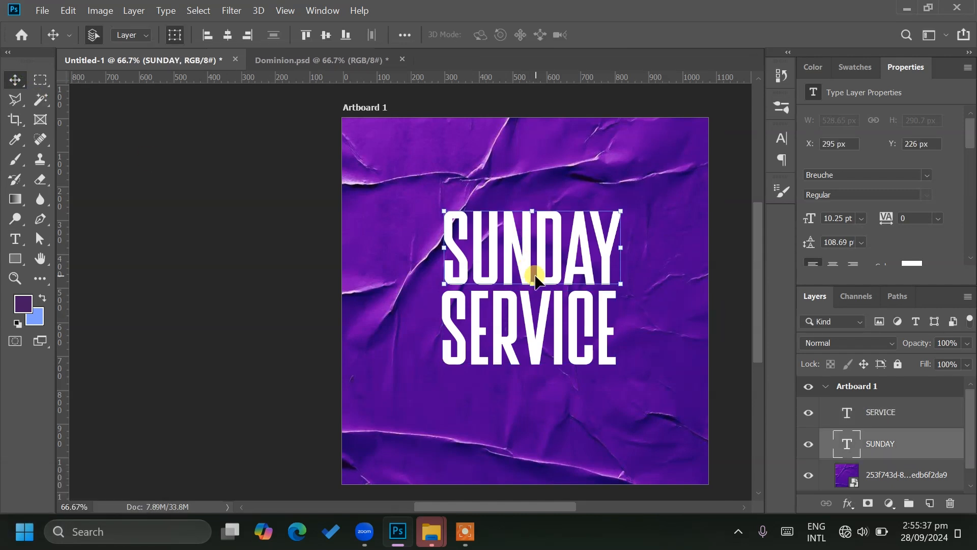
Apply a Gaussian Blur with a radius of 16.6 pixels to the crumpled purple background layer.
left_click(656, 328)
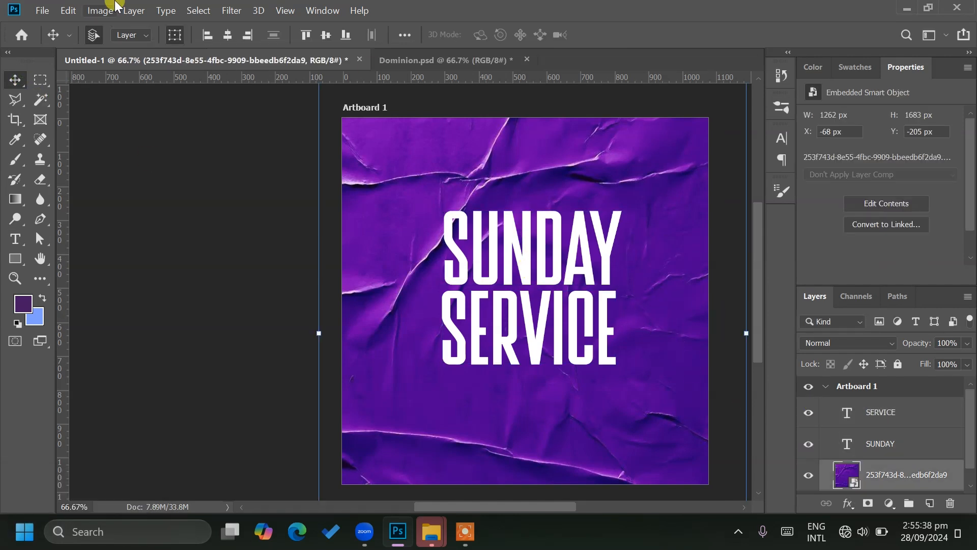
left_click(231, 10)
mouse_move(305, 170)
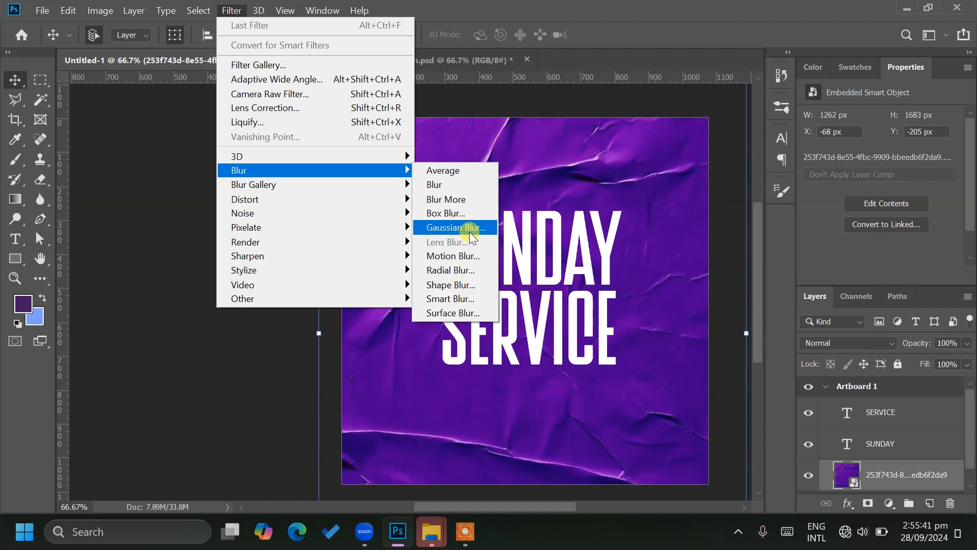
left_click(457, 227)
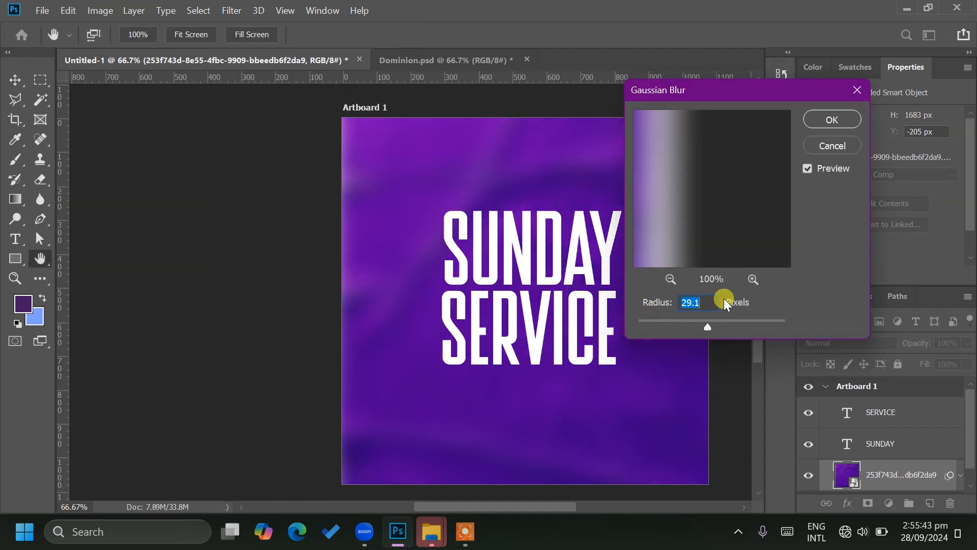
left_click_drag(685, 319, 701, 325)
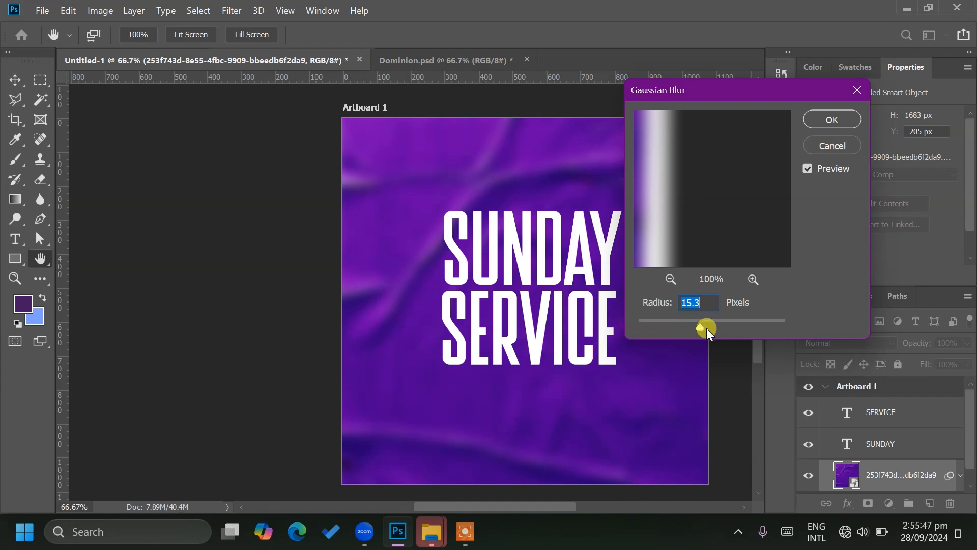
left_click(706, 328)
left_click(700, 323)
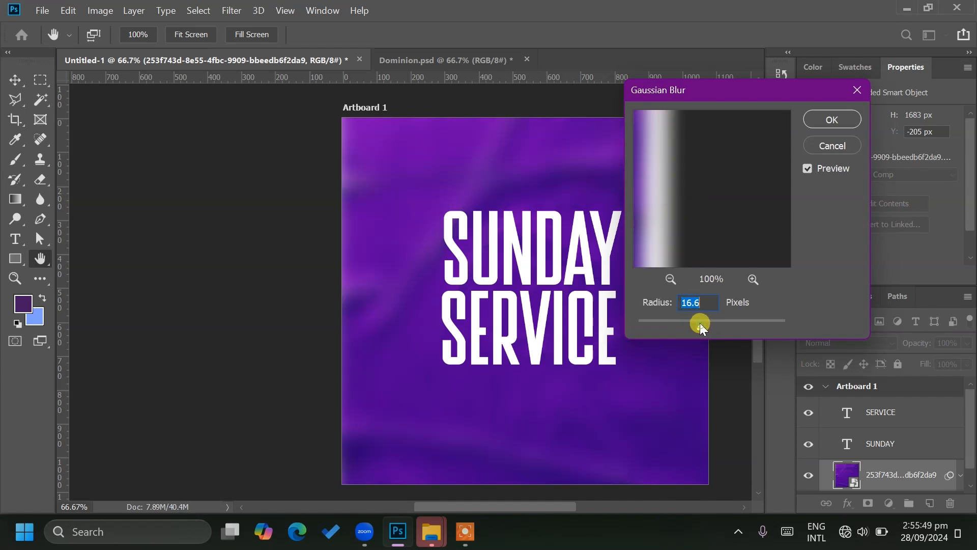
left_click(825, 120)
Add a dark blue Solid Color fill layer and place it beneath the blurred background texture in the layer stack.
scroll(865, 479, "down", 3)
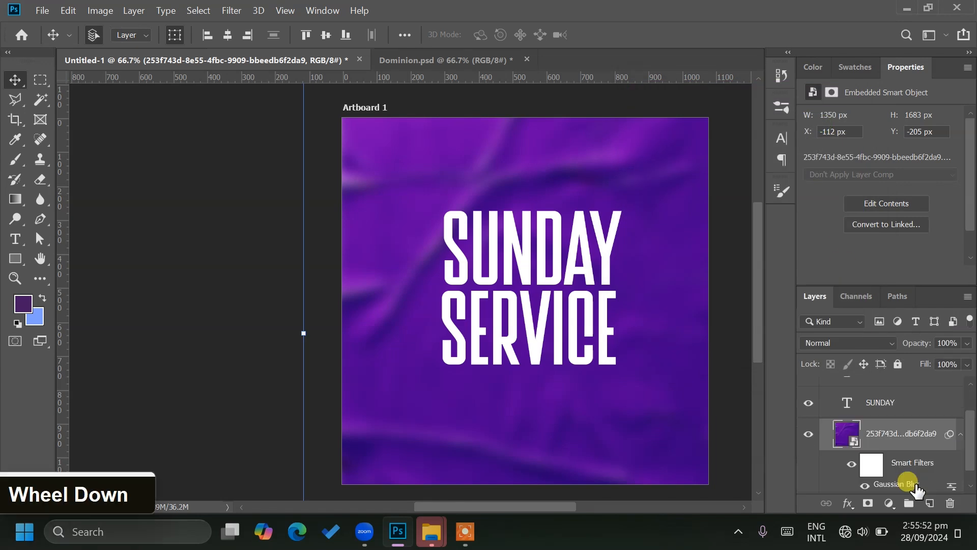
left_click(846, 504)
left_click(890, 504)
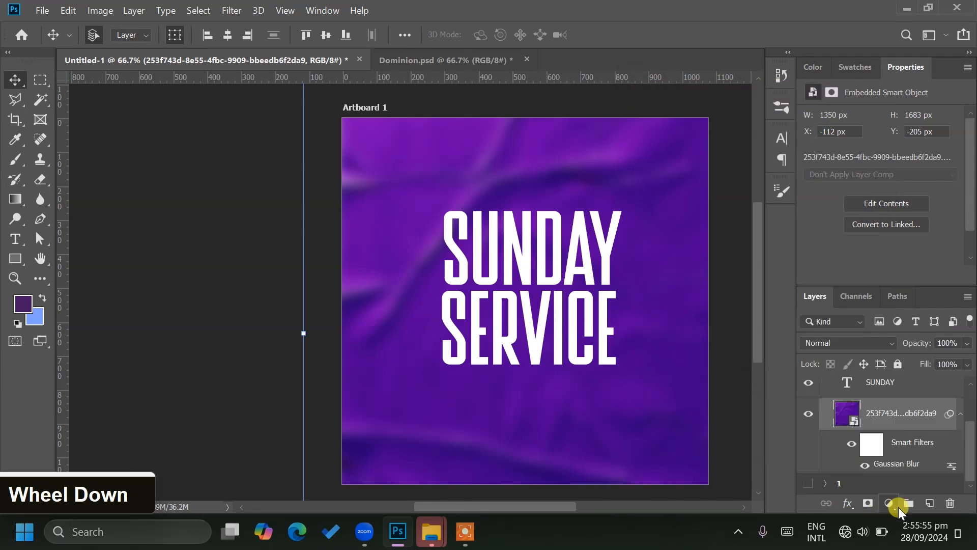
left_click(928, 234)
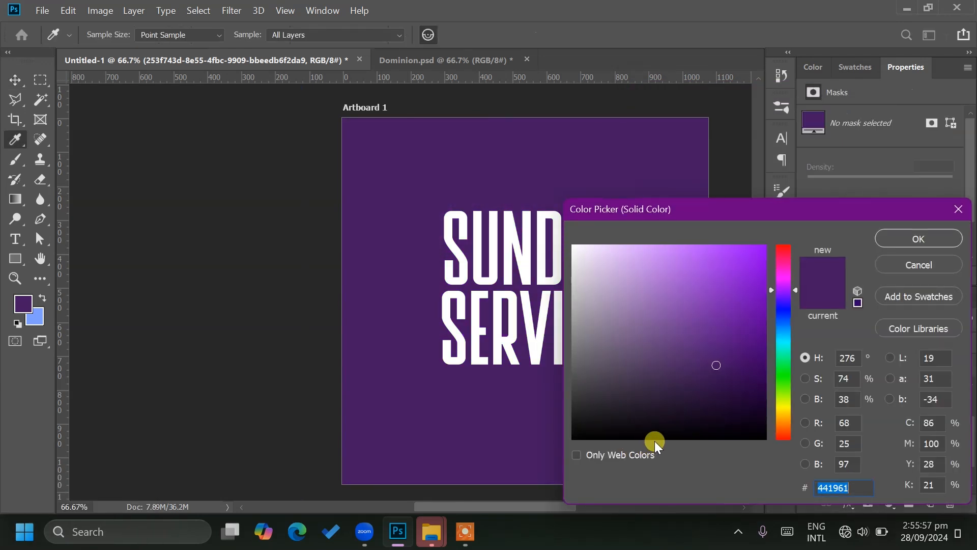
mouse_move(627, 305)
left_mouse_down()
mouse_move(709, 338)
mouse_move(792, 295)
mouse_move(757, 351)
mouse_move(739, 342)
left_mouse_up()
left_click_drag(787, 304, 787, 307)
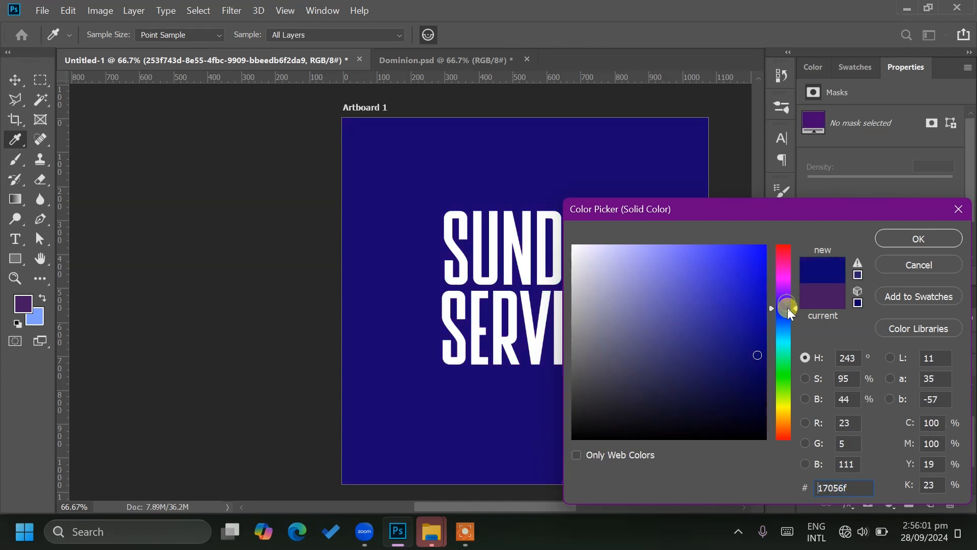
double_click(884, 239)
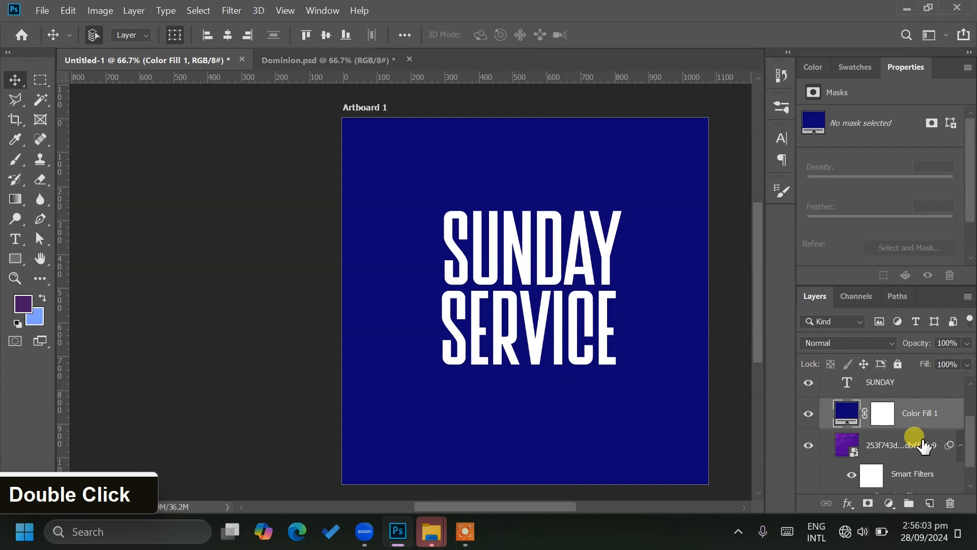
left_click_drag(918, 441, 894, 414)
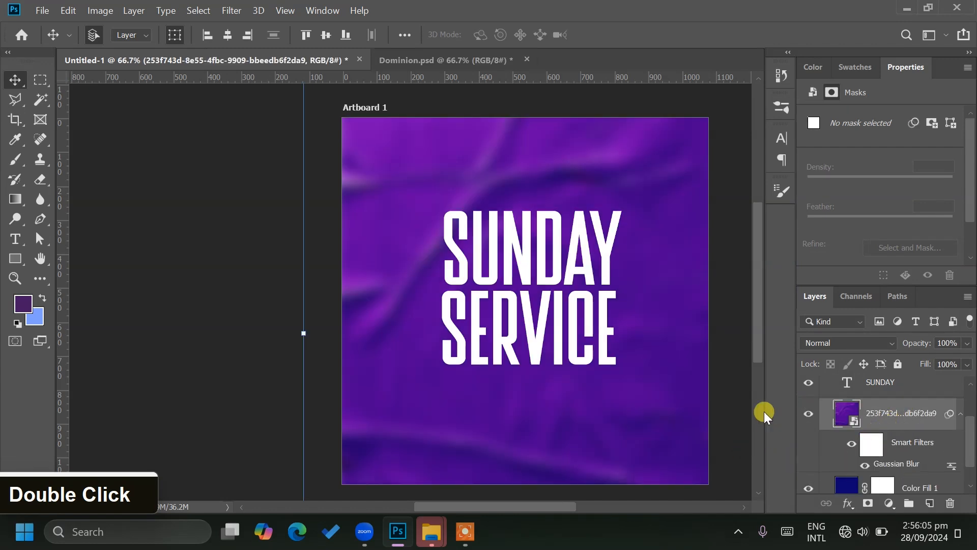
left_click(222, 170)
Bring the church logo in from Dominion.psd, scaled to about 16%, and place it above the SUNDAY title.
scroll(603, 283, "down", 1)
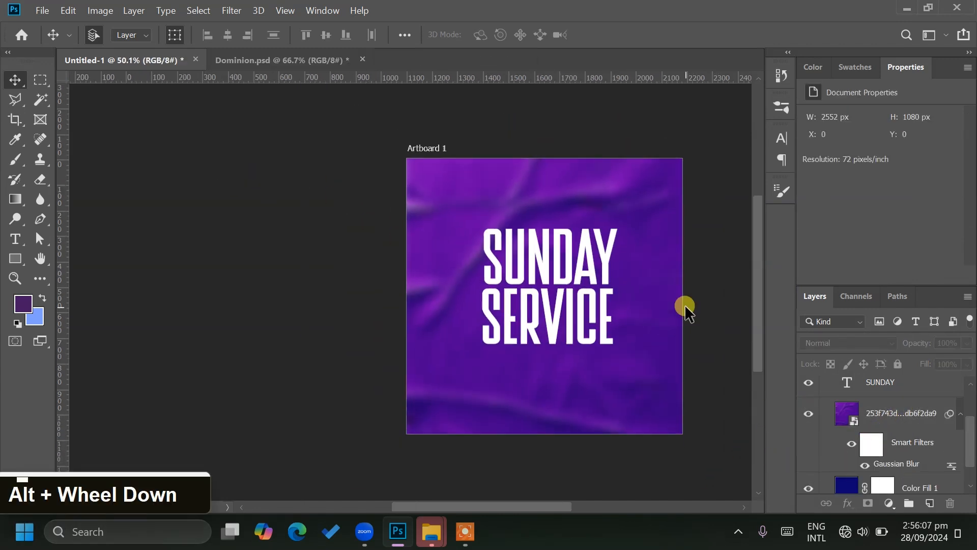
scroll(685, 304, "up", 2)
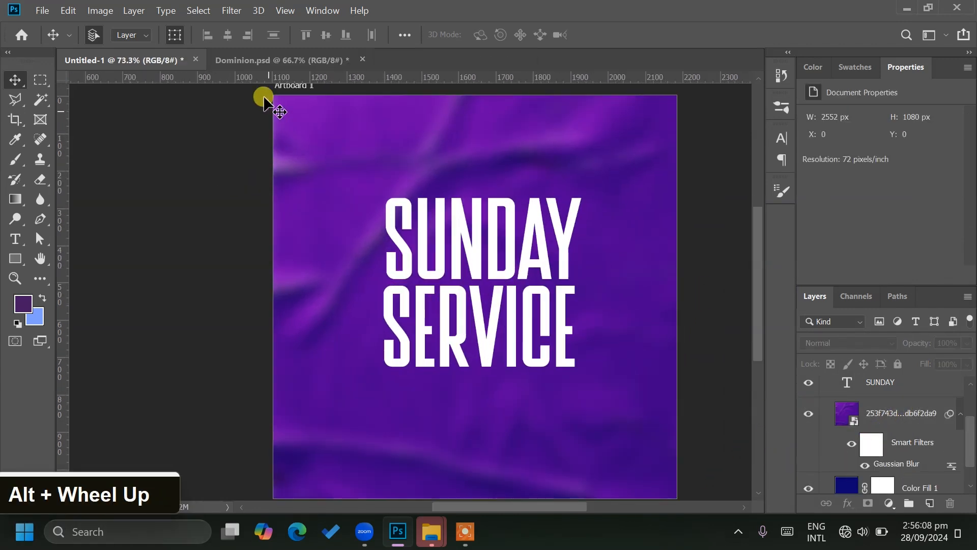
left_click(259, 60)
left_click_drag(332, 165, 350, 154)
left_click_drag(474, 130, 440, 135)
left_click(634, 233)
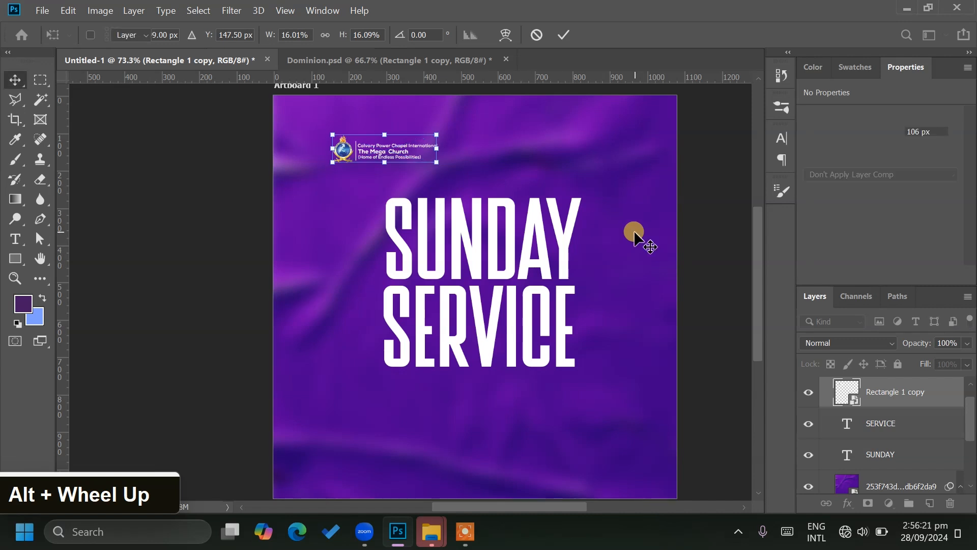
left_click(709, 230)
Move the SUNDAY and SERVICE texts together under the logo and scale them to 108.85%.
scroll(709, 230, "down", 1)
scroll(690, 296, "down", 2, "alt")
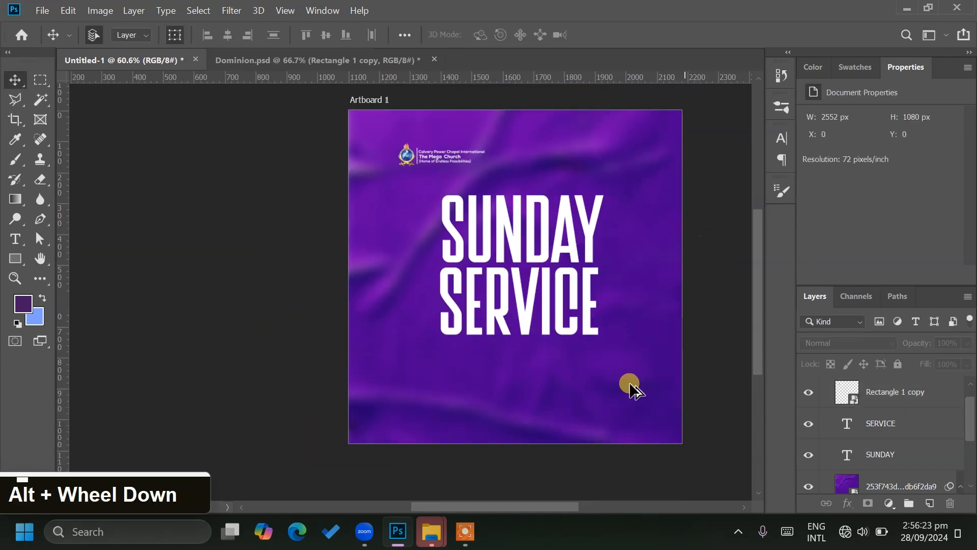
left_click_drag(464, 507, 514, 462)
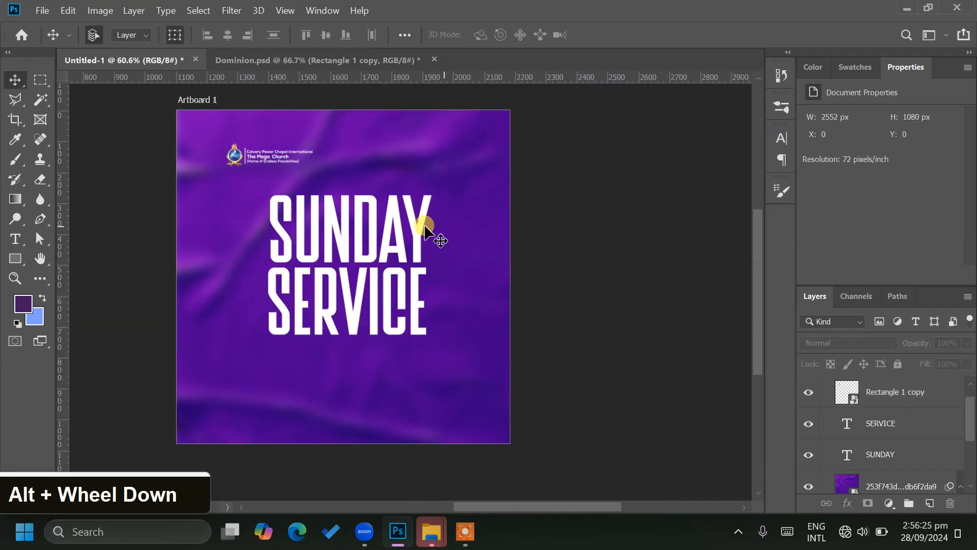
left_click(388, 234)
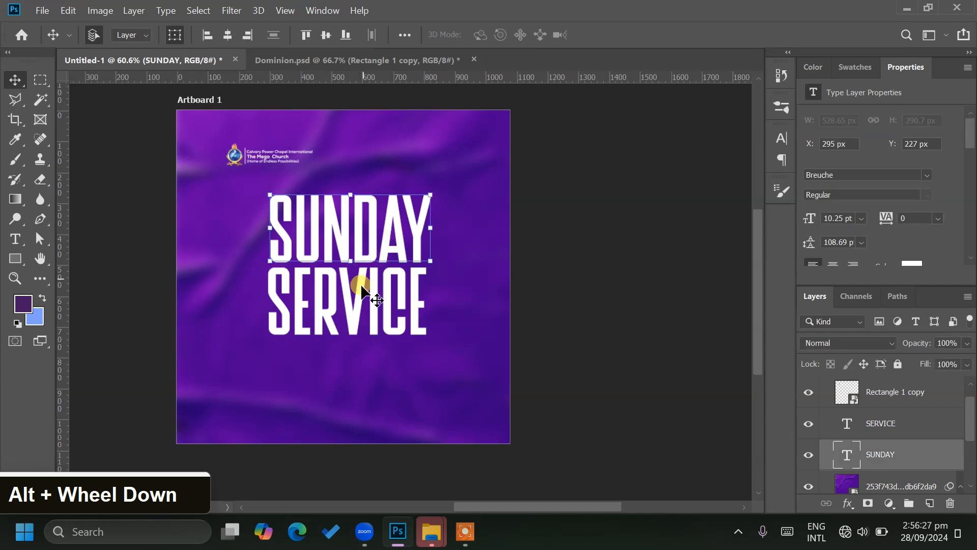
left_click(359, 309, "shift")
left_click_drag(359, 309, 309, 306)
left_click_drag(381, 331, 398, 340)
key("Return")
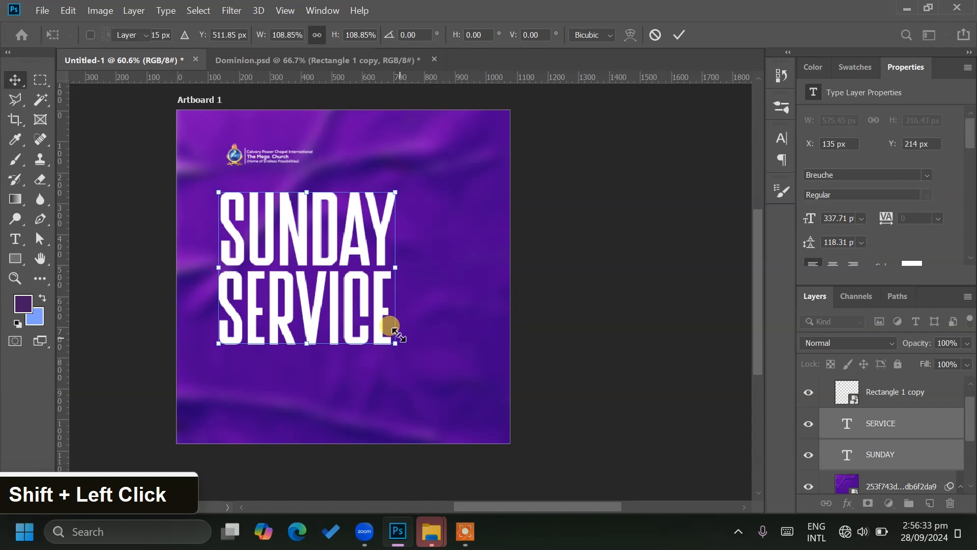
left_click(593, 285)
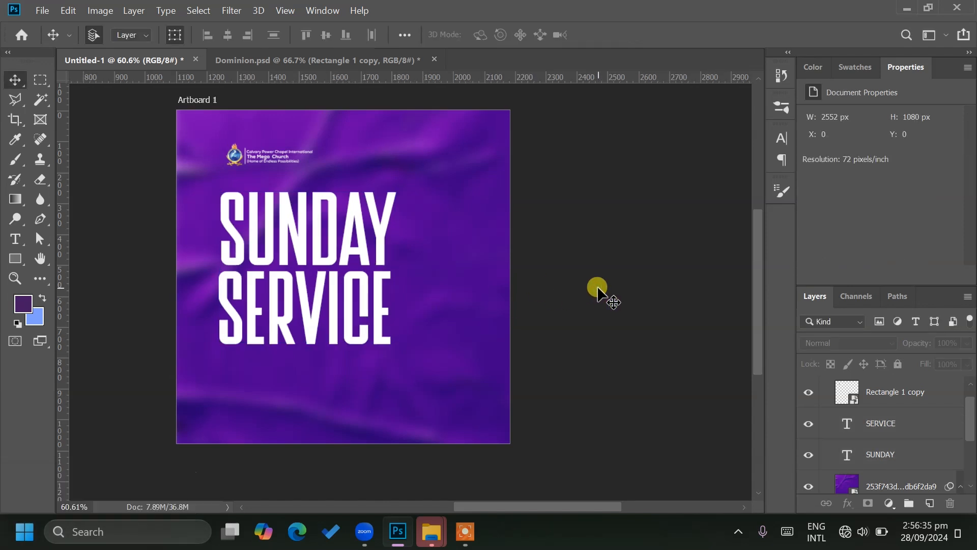
Group the centre-aligned SUNDAY and SERVICE texts and centre the group horizontally on the artboard.
left_click(304, 263)
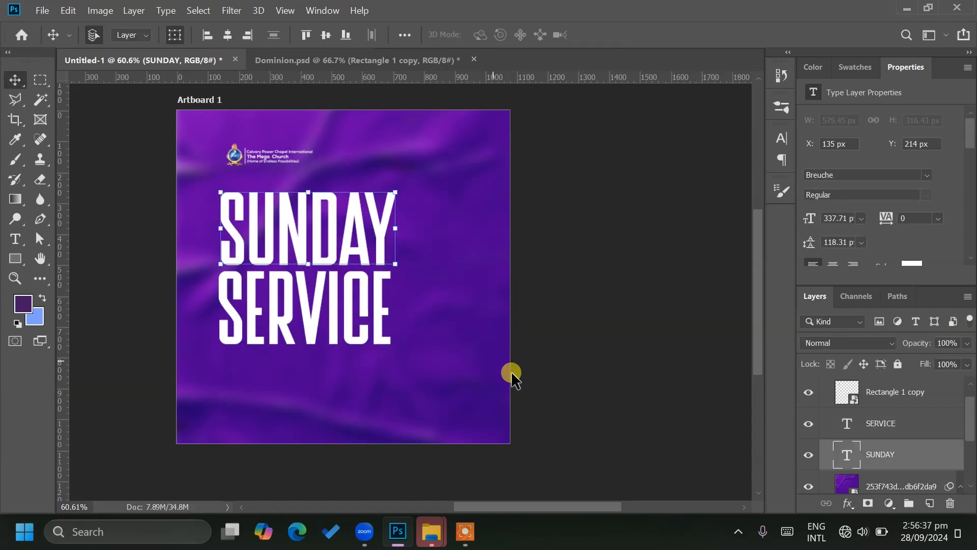
left_click(374, 325, "shift")
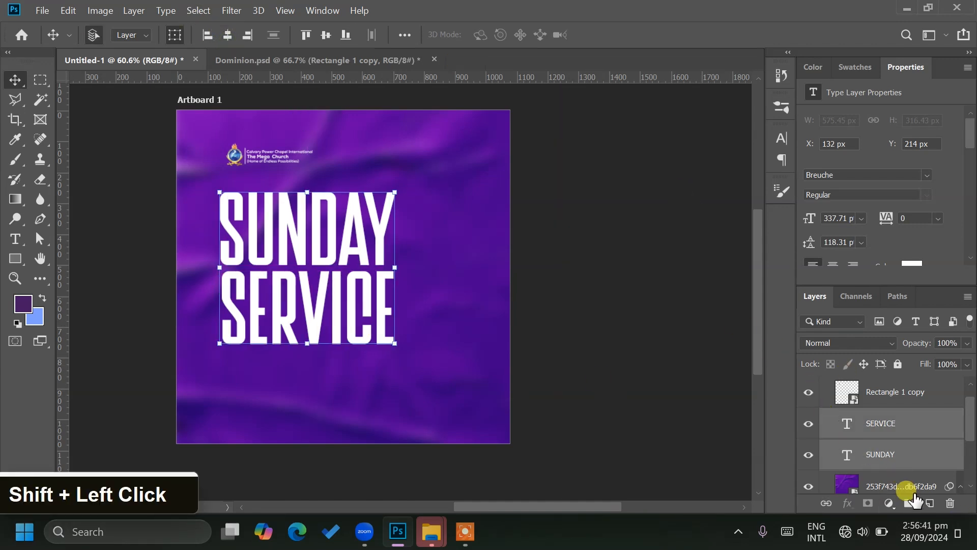
left_click(910, 502)
left_click(233, 33)
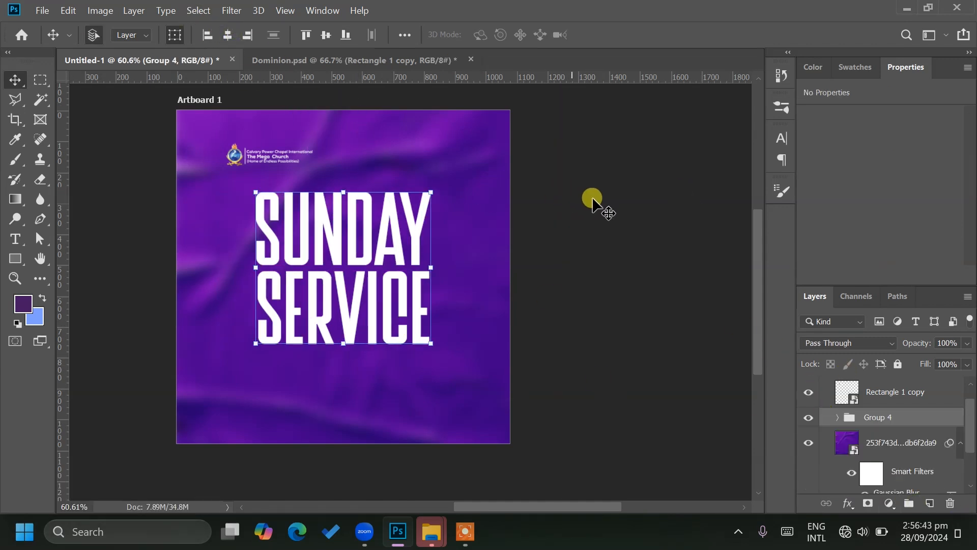
left_click(590, 199)
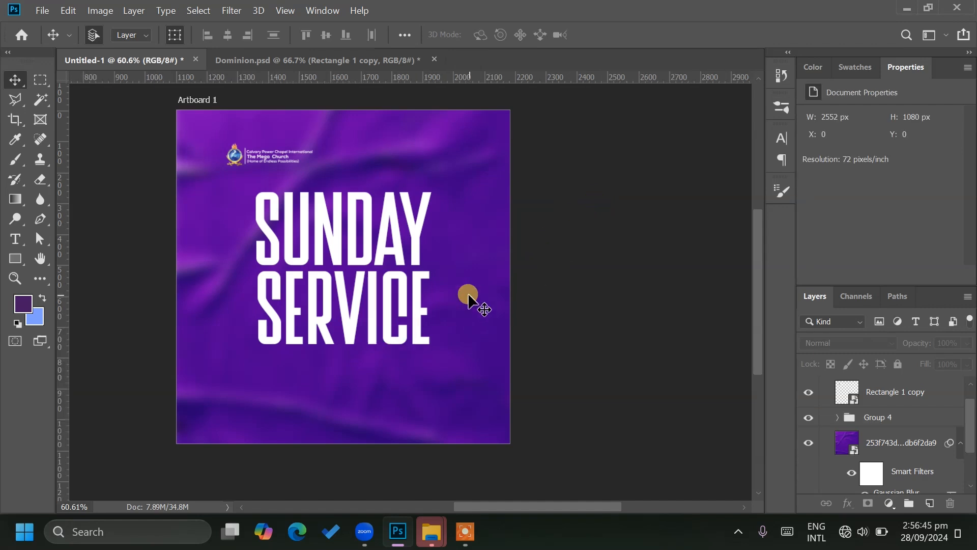
Add the text 9AM PROMPT and place it below the SERVICE title.
left_click(15, 238)
left_click(256, 377)
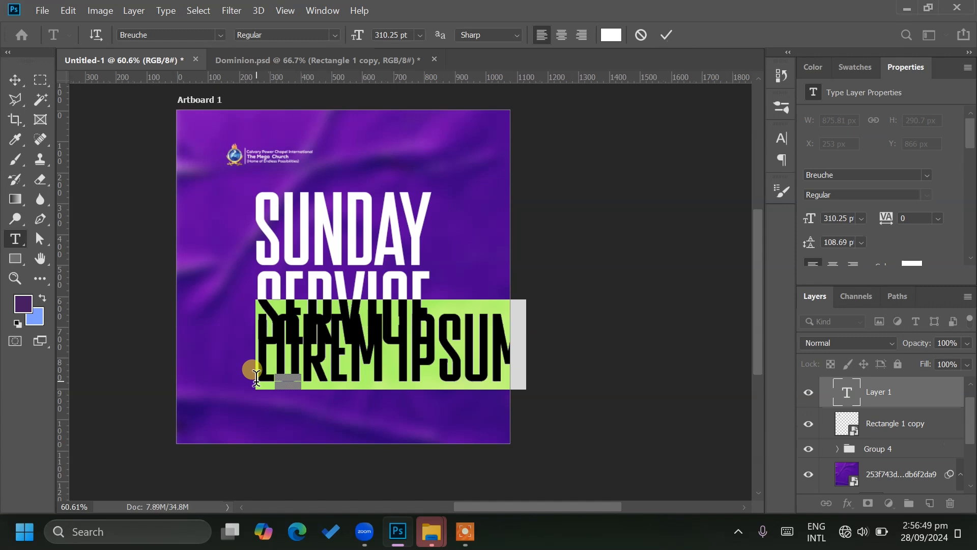
type("9AM P")
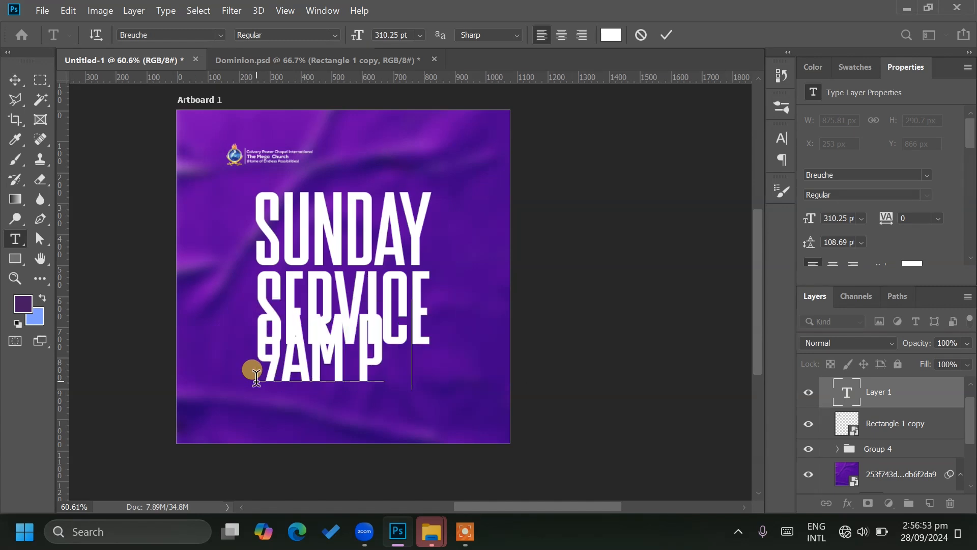
type("ROMOT")
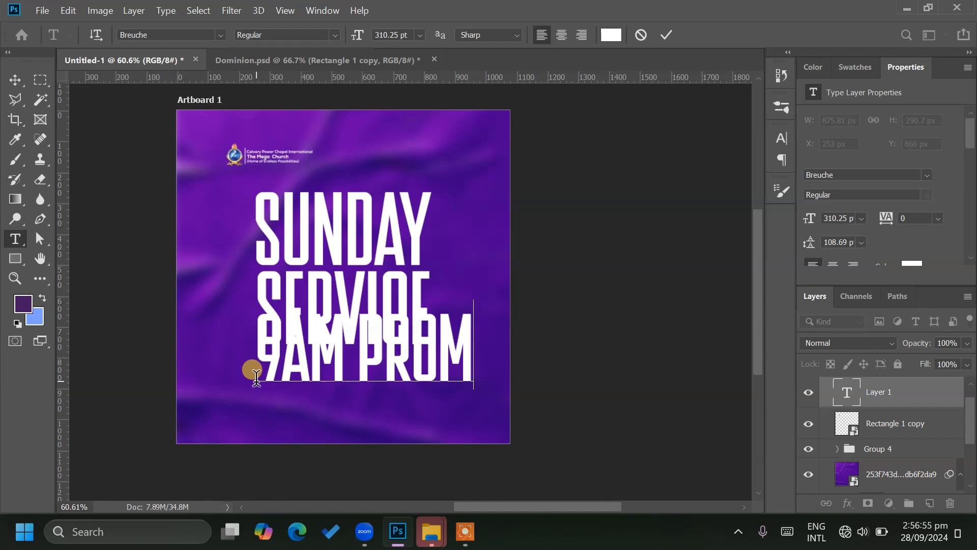
key("BackSpace")
key("BackSpace")
type("PT")
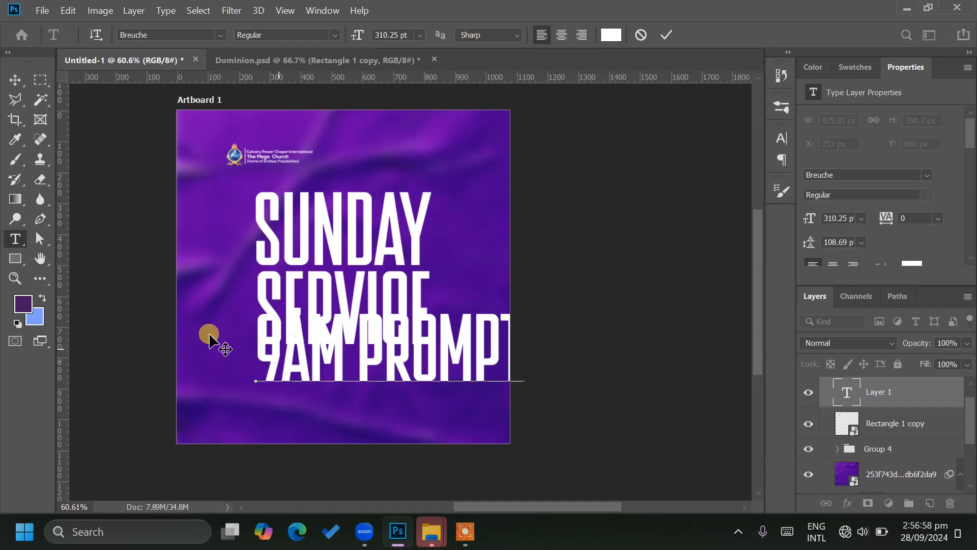
left_click(14, 80)
left_click_drag(349, 352, 335, 402)
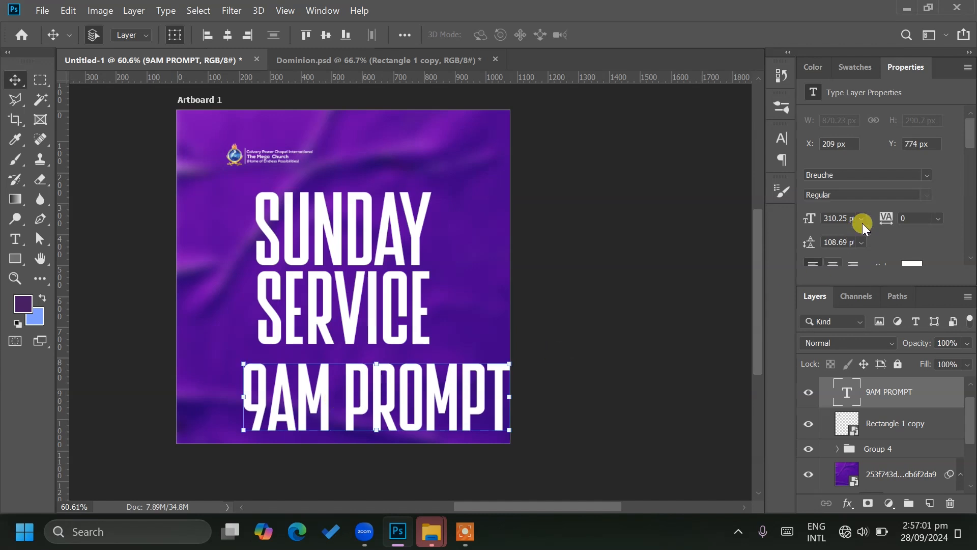
Set the font size of the 9AM PROMPT text to 60 pt.
left_click(861, 219)
left_click(847, 400)
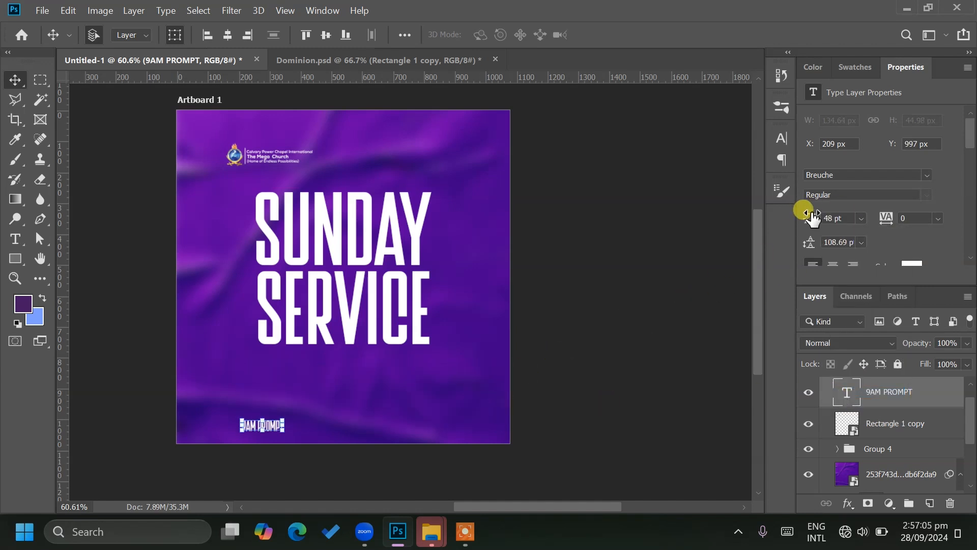
left_click(862, 219)
left_click(847, 409)
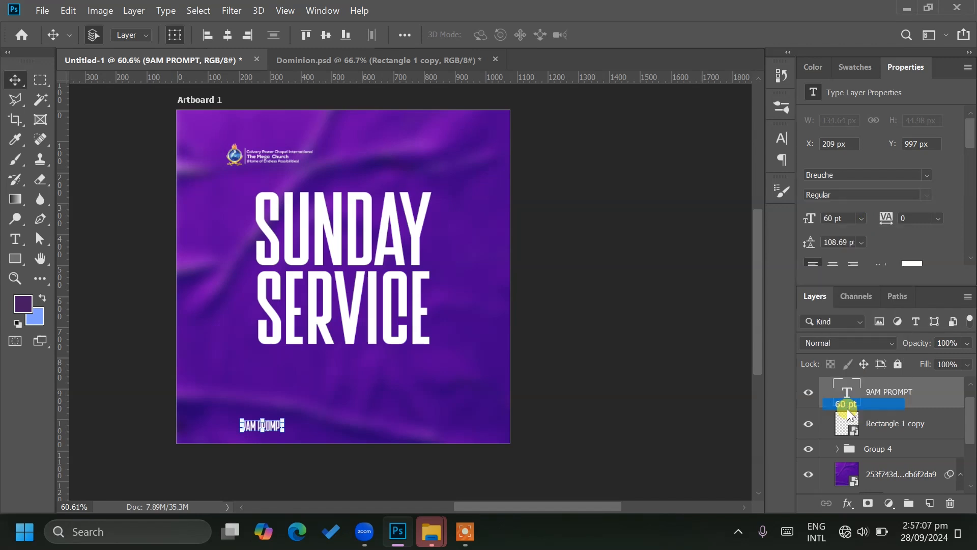
Set the 9AM PROMPT text to 72 pt and change its font to Monument Extended Regular.
left_click(861, 218)
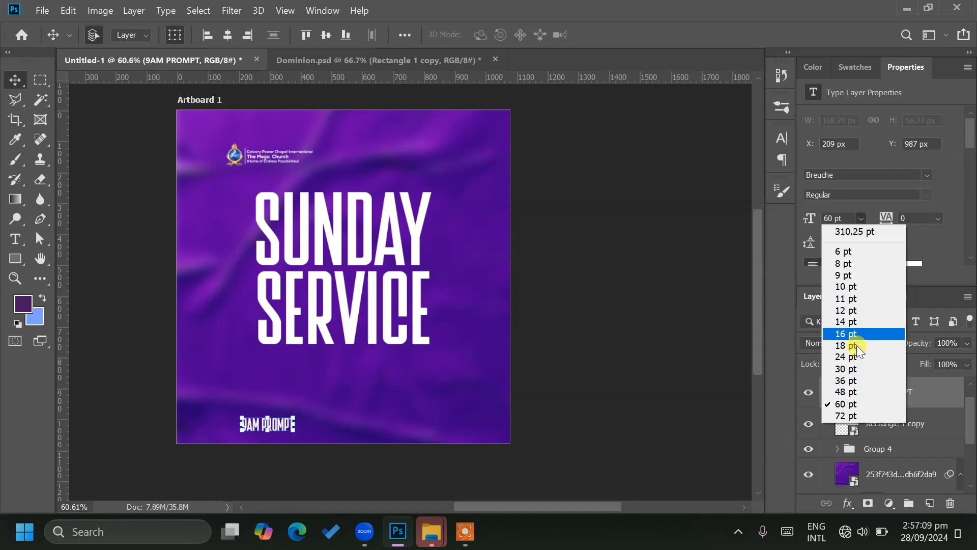
left_click(858, 415)
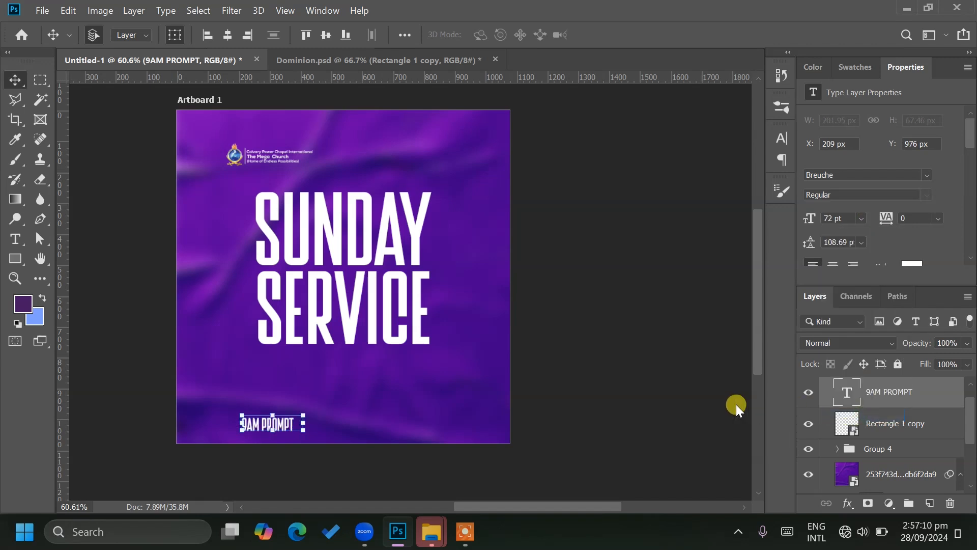
double_click(856, 174)
type("MONU")
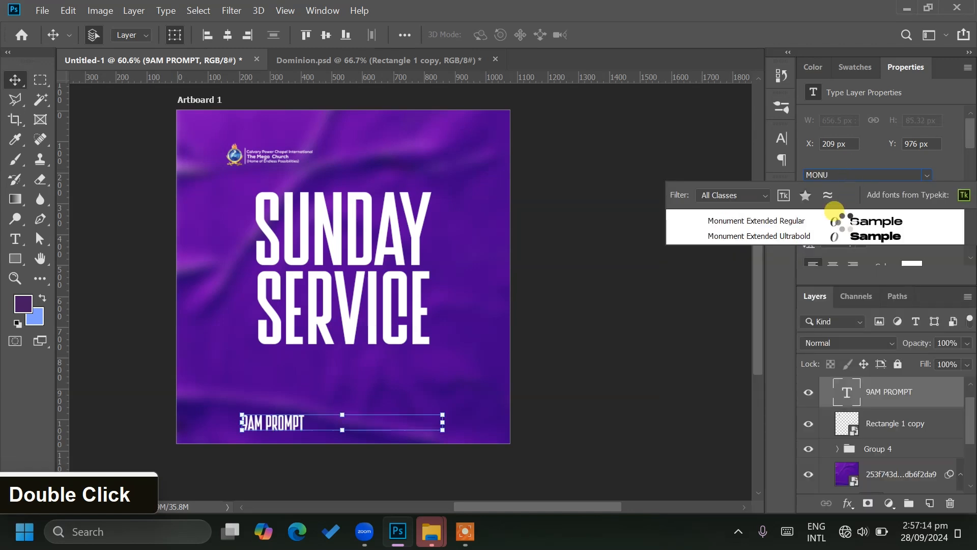
left_click(846, 222)
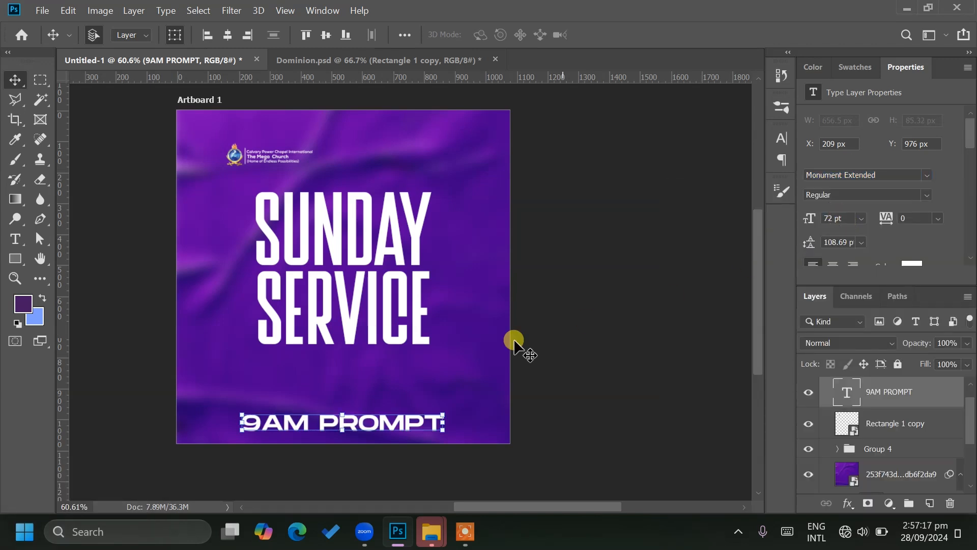
Break the 9AM PROMPT text into two lines, with PROMPT under 9AM.
left_click(21, 240)
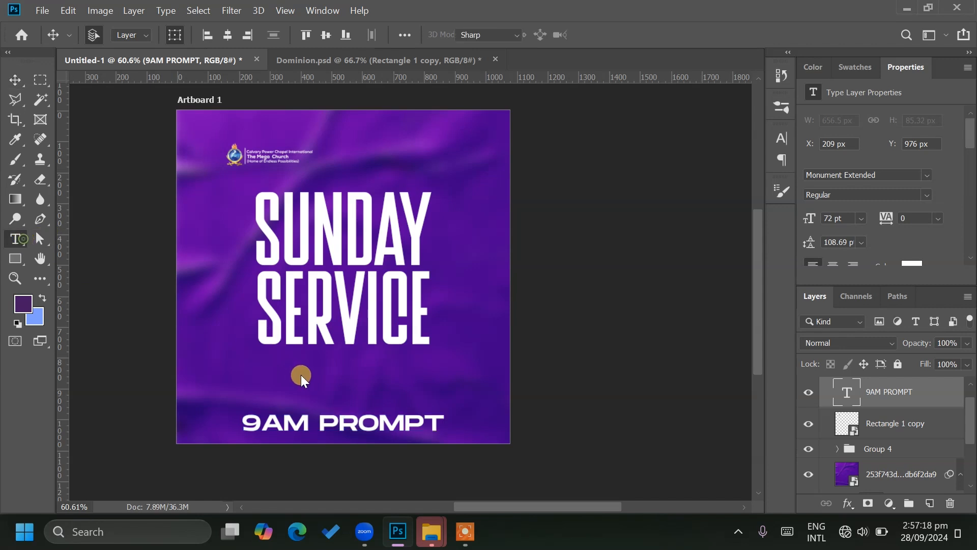
left_click(318, 418)
key("BackSpace")
key("Return")
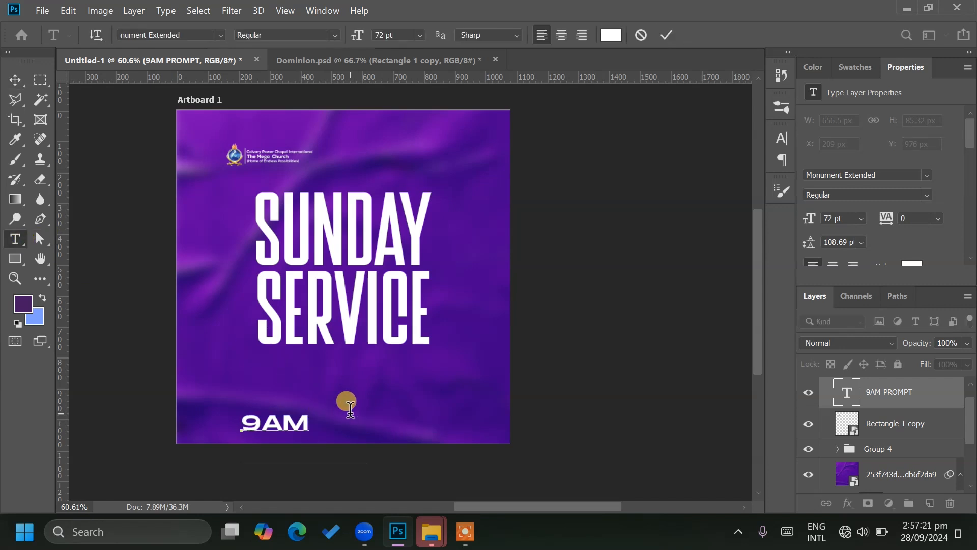
Set the two-line 9AM PROMPT text to a 36 pt font size with 30 pt leading.
key("ctrl+a")
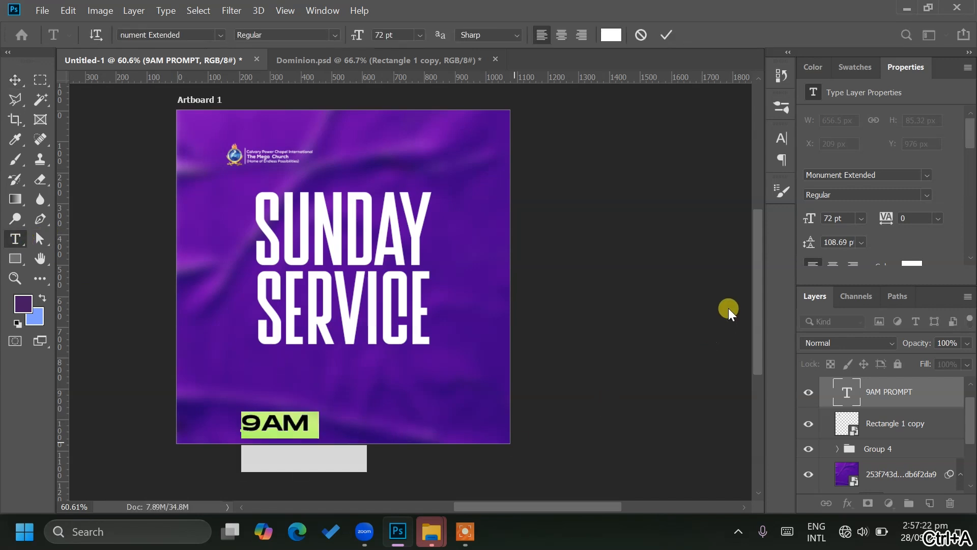
left_click(868, 243)
left_click(842, 428)
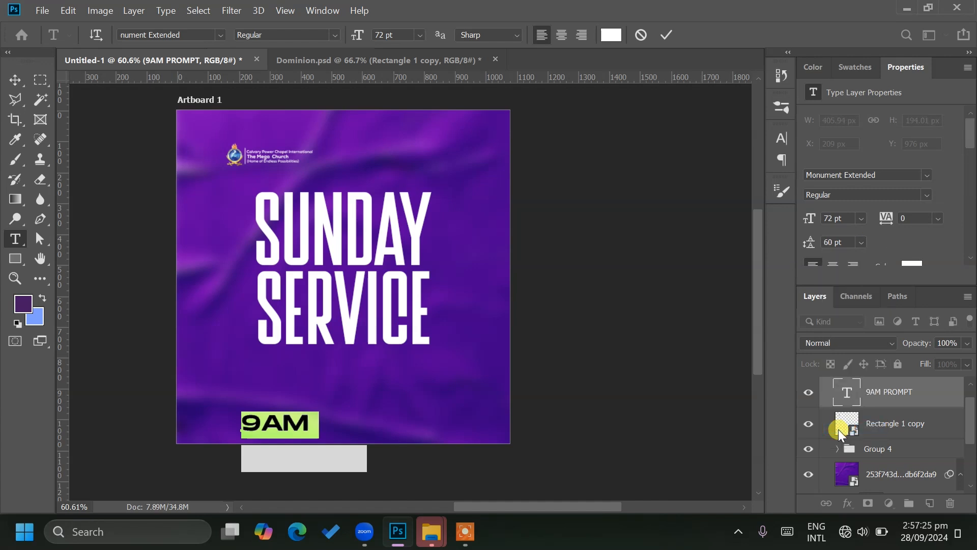
left_click(861, 217)
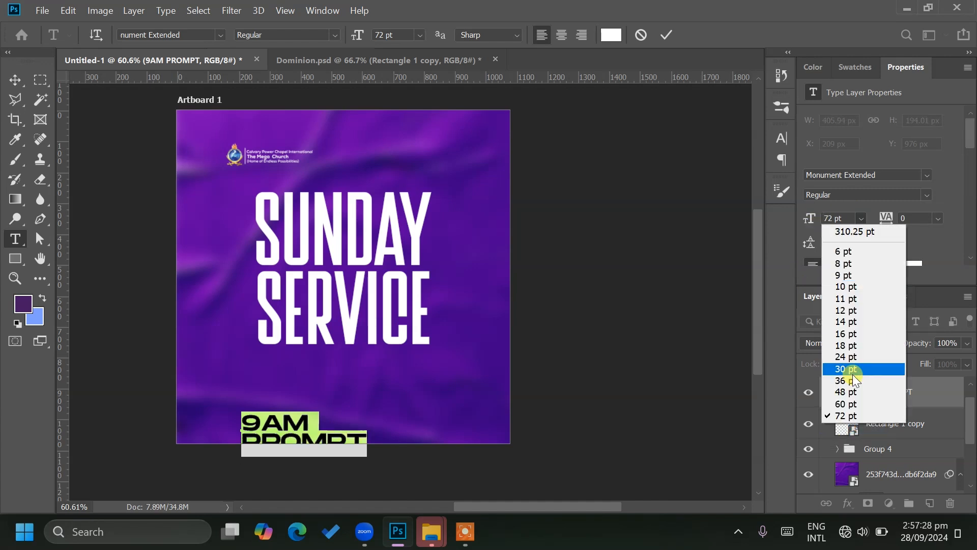
left_click(853, 375)
Place 9AM PROMPT just below SERVICE and add a copy beside it reading SUNDAY 29TH SEPT on two lines.
left_click(15, 80)
left_click_drag(272, 431, 398, 377)
double_click(393, 374)
type("SUNDAY")
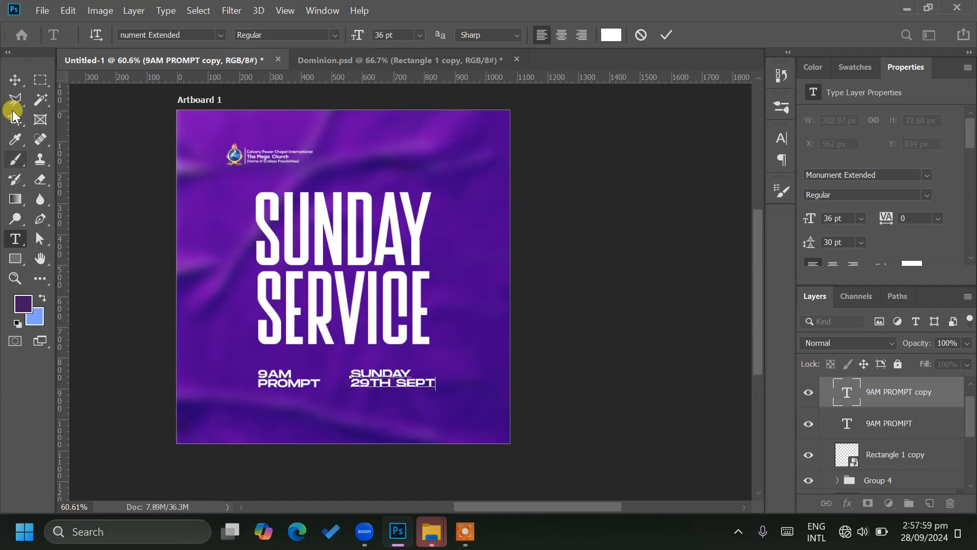
left_click(15, 80)
left_click(582, 342)
Duplicate the date text below 9AM PROMPT and change the copy to NEW MERCIES RETREAT CENTER, BOTWE on two lines.
left_click_drag(375, 372, 293, 409, "alt")
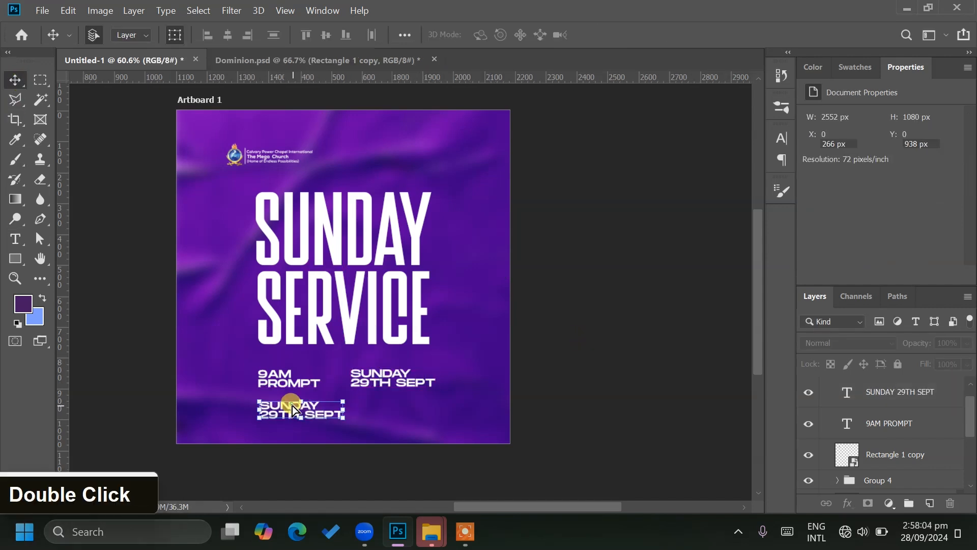
double_click(294, 408)
type("NEW MERCIES RETREAT")
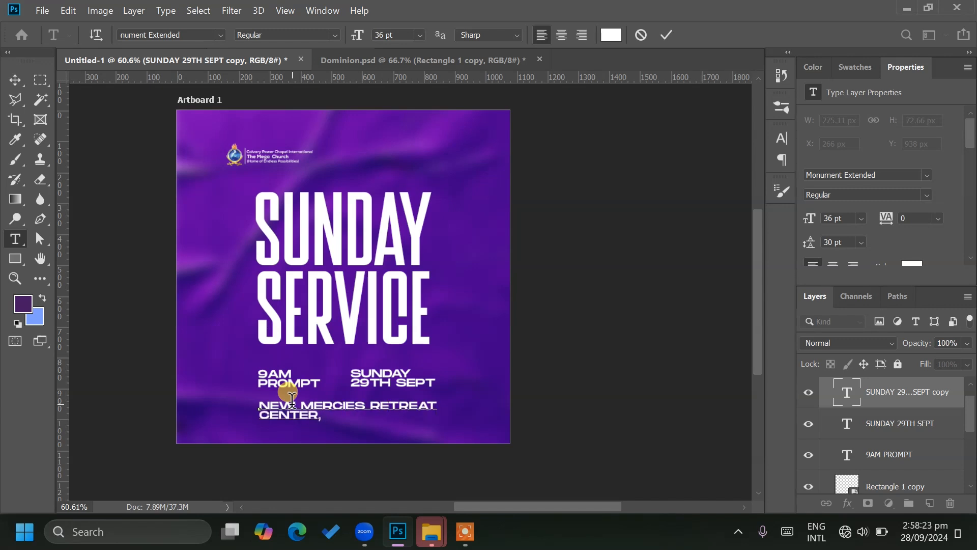
left_click(14, 80)
left_click(606, 375)
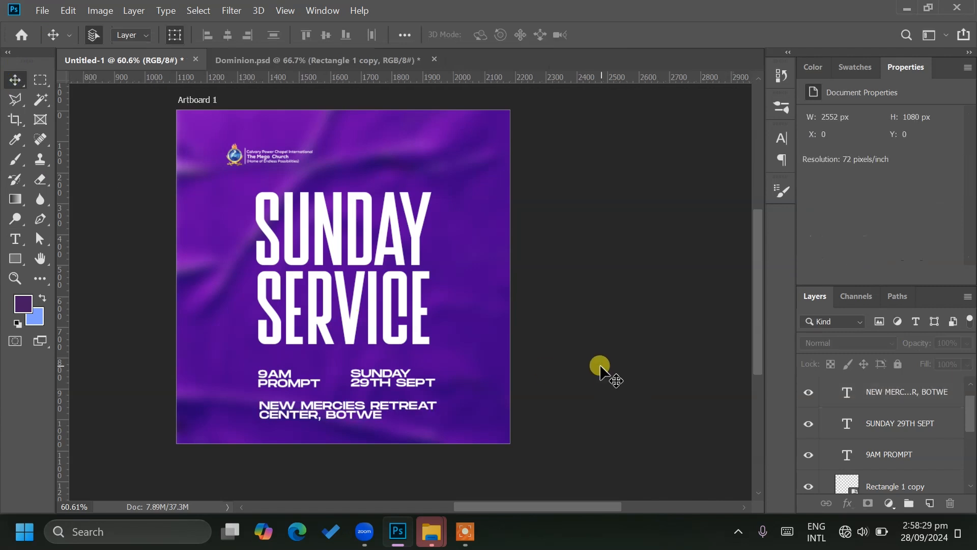
Scale the time, date and venue texts down together to a font size of 28.91 pt.
scroll(563, 323, "down", 2)
scroll(301, 407, "up", 1)
left_click(311, 351)
left_click(316, 364)
left_click(413, 365)
left_click(348, 367)
left_click(360, 390)
left_click(415, 364, "shift")
left_click(330, 362, "shift")
key("ctrl+t")
left_click_drag(465, 397, 432, 374)
key("Return")
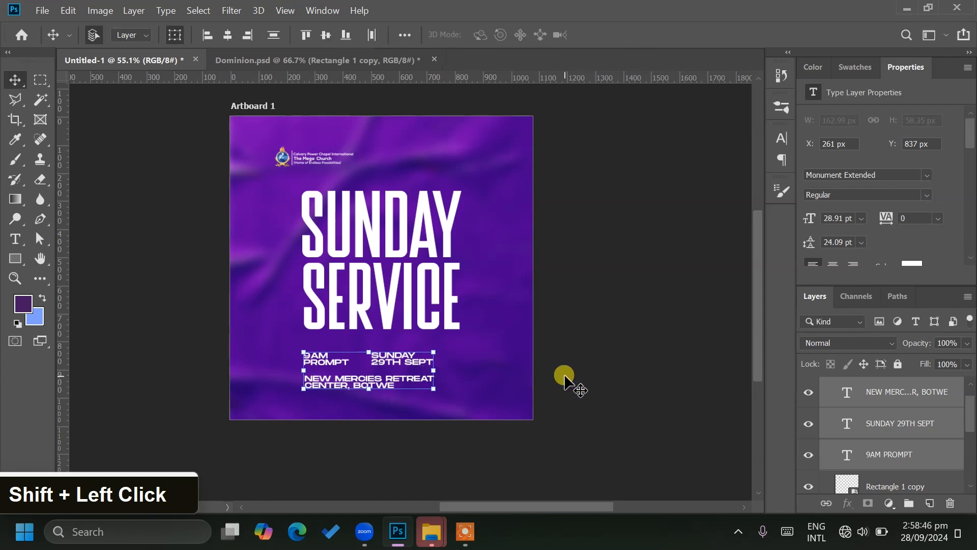
left_click(613, 375)
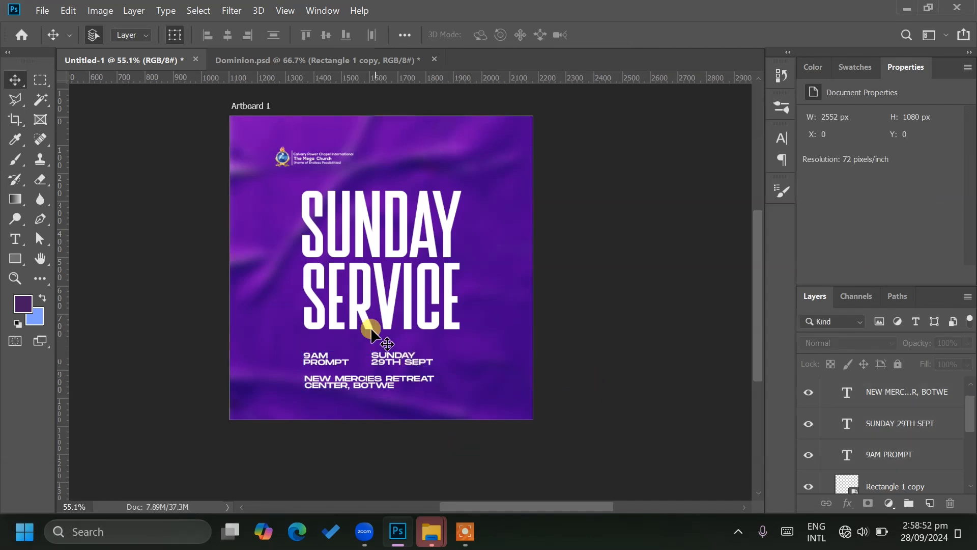
Copy the clock icon from Dominion.psd into the flyer and place it just left of 9AM PROMPT.
left_click(257, 65)
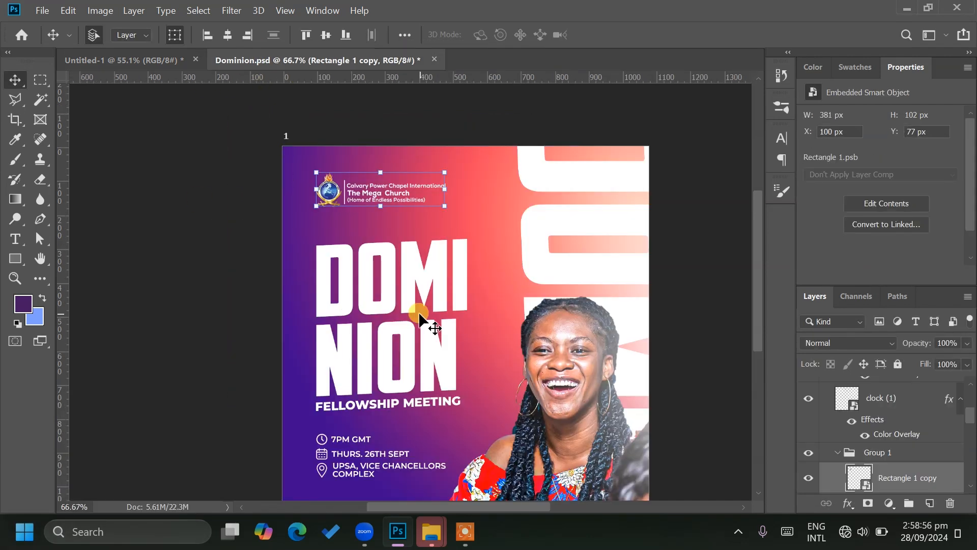
left_click_drag(324, 446, 261, 302)
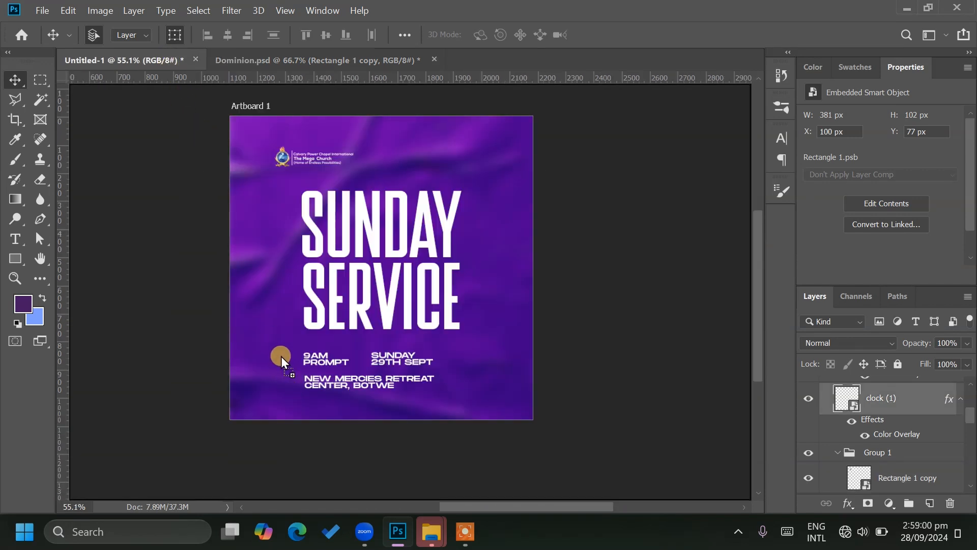
left_click_drag(287, 355, 288, 358)
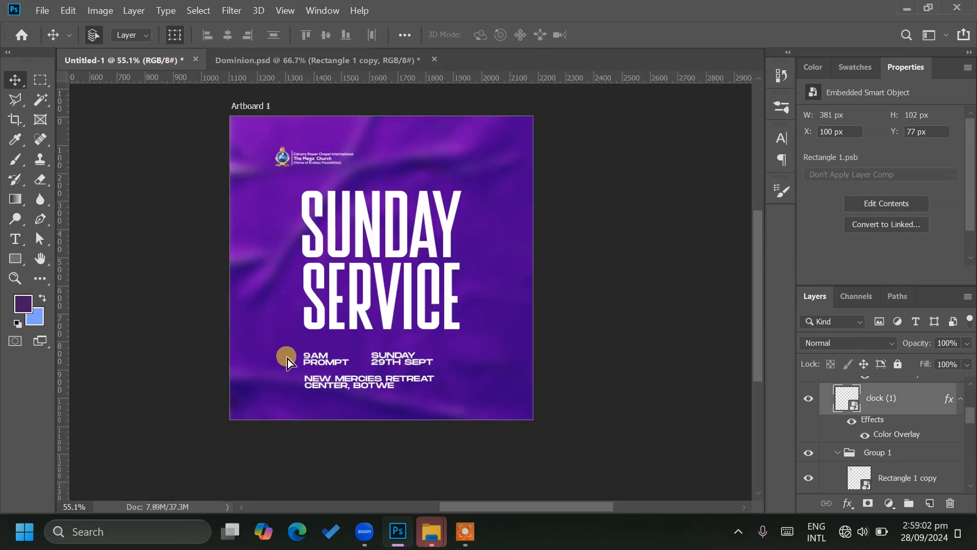
left_click(130, 346)
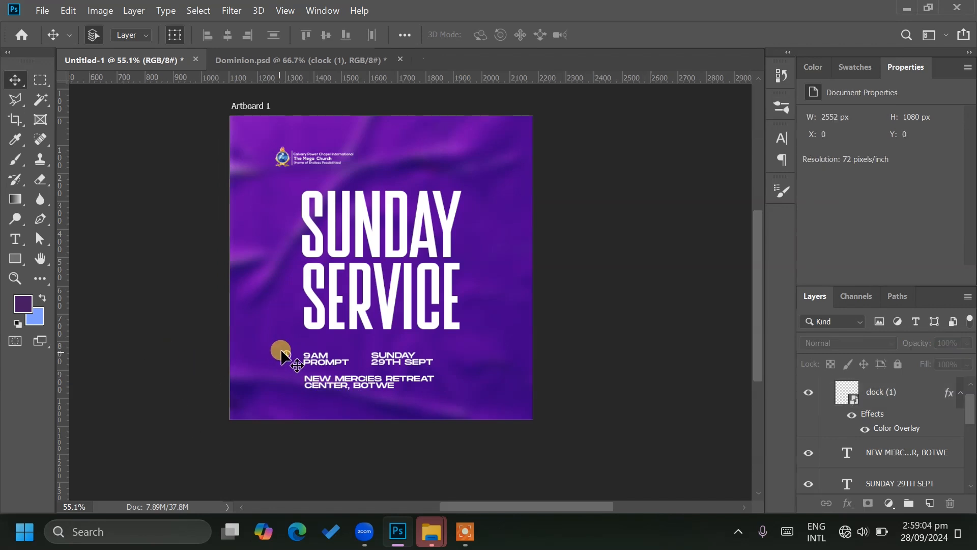
mouse_move(287, 357)
left_mouse_down()
mouse_move(289, 366)
mouse_move(294, 359)
left_mouse_up()
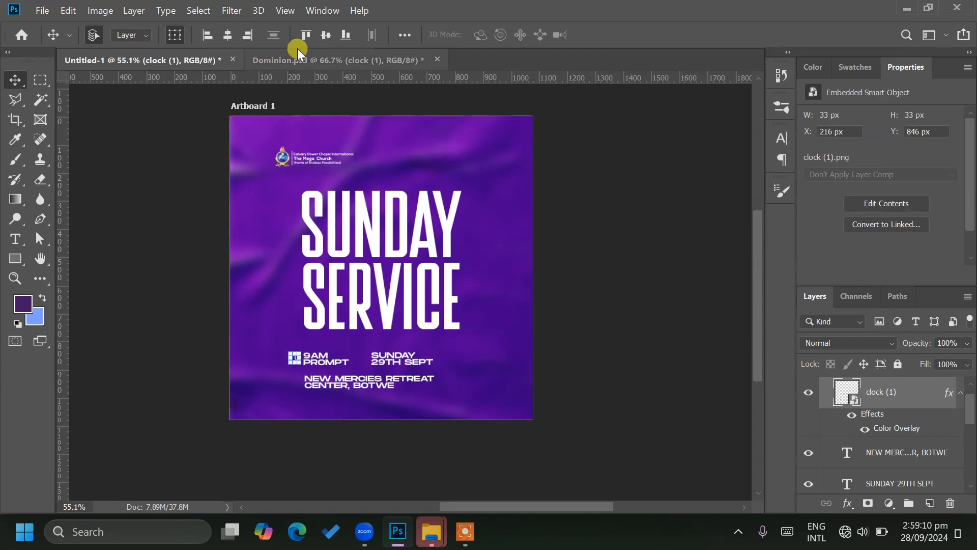
Copy the calendar icon from Dominion.psd into the flyer and place it just left of SUNDAY 29TH SEPT.
left_click(297, 51)
scroll(382, 399, "down", 3)
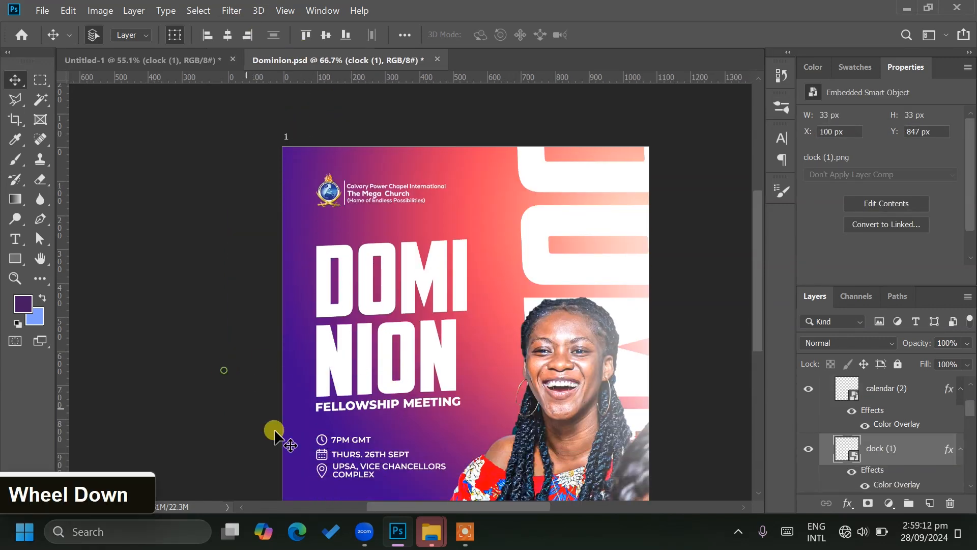
left_click(224, 370)
left_click_drag(322, 456, 293, 363)
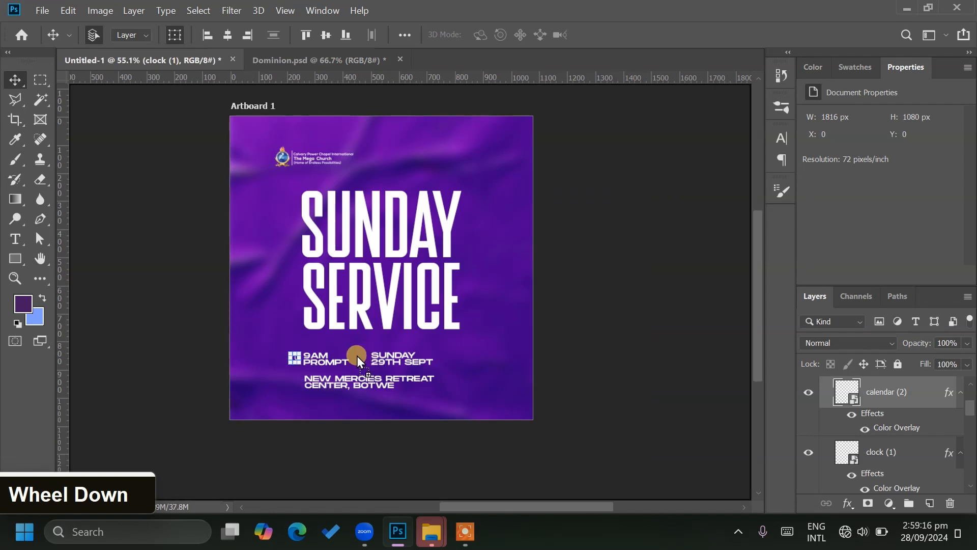
left_click_drag(363, 356, 361, 356)
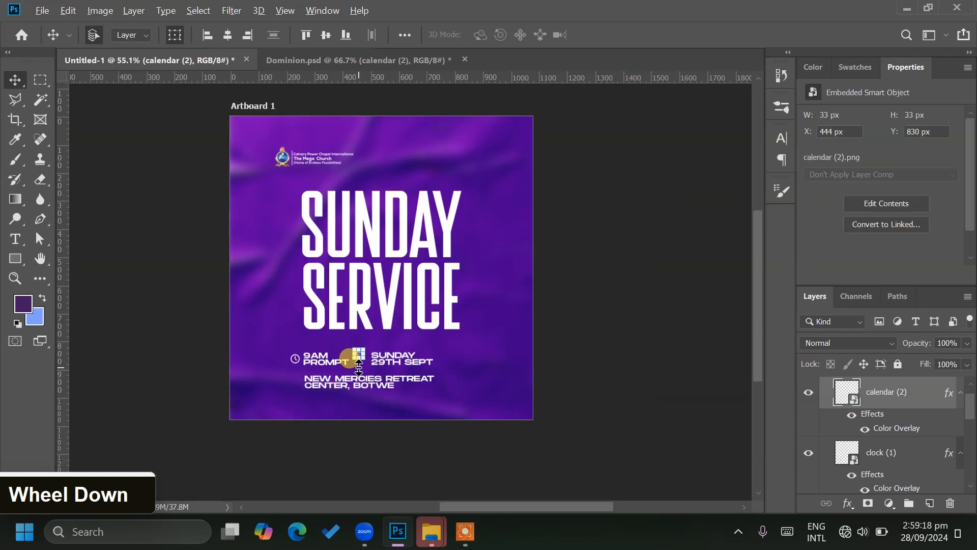
scroll(360, 356, "up", 5, "alt")
scroll(368, 333, "up", 1, "alt")
left_click_drag(361, 336, 237, 420)
Copy the location pin icon from Dominion.psd into the flyer and place it just left of the venue text.
scroll(274, 434, "down", 2)
key("v")
left_click(325, 442)
key("v")
left_click_drag(324, 442, 264, 453)
scroll(306, 447, "up", 3)
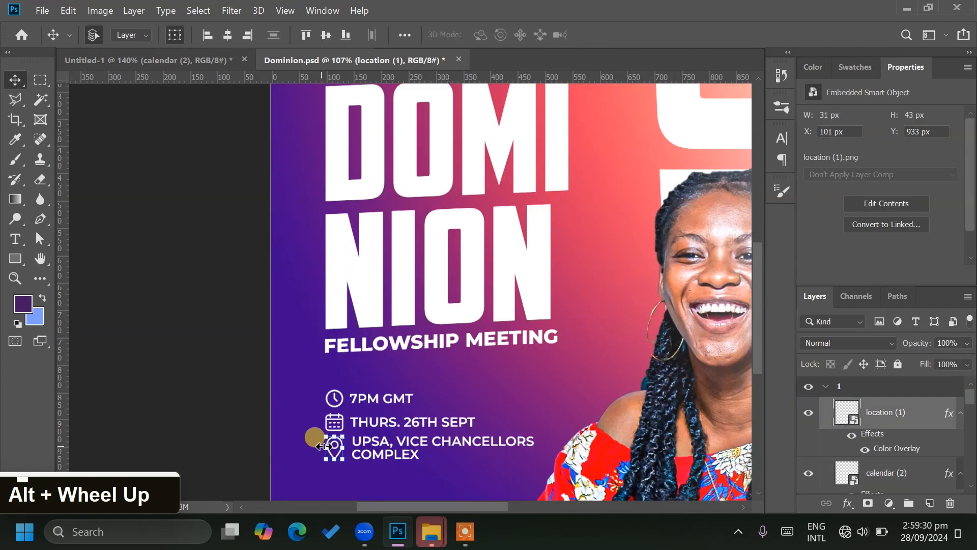
scroll(335, 451, "up", 2)
left_click_drag(340, 441, 212, 144)
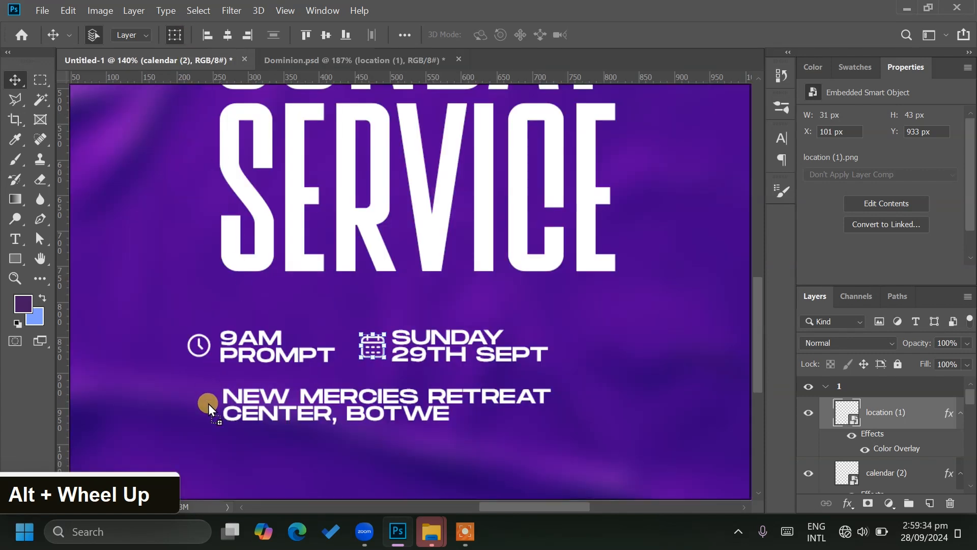
left_click_drag(200, 402, 201, 402)
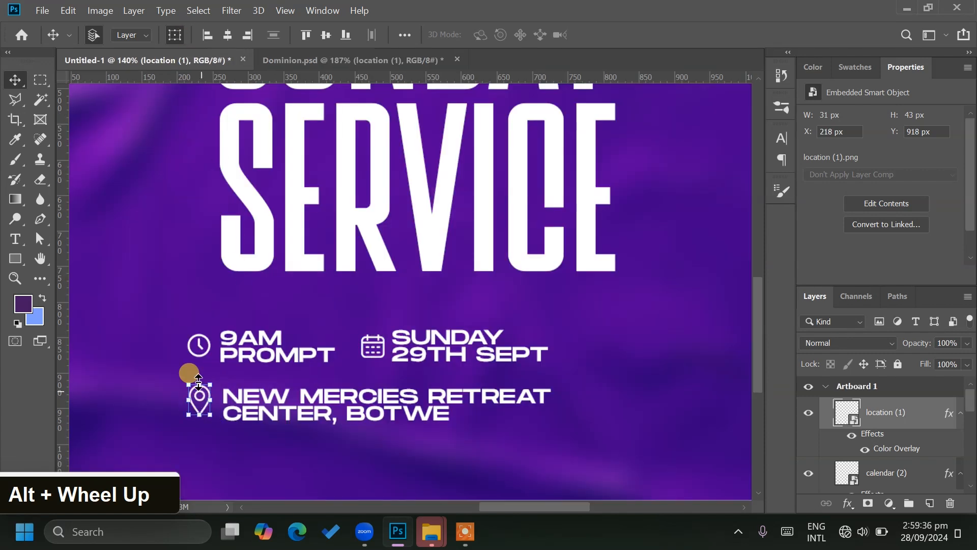
Align the location and clock icons on their horizontal centres, and align the left edges of the 9AM PROMPT and venue texts.
left_click(198, 340, "shift")
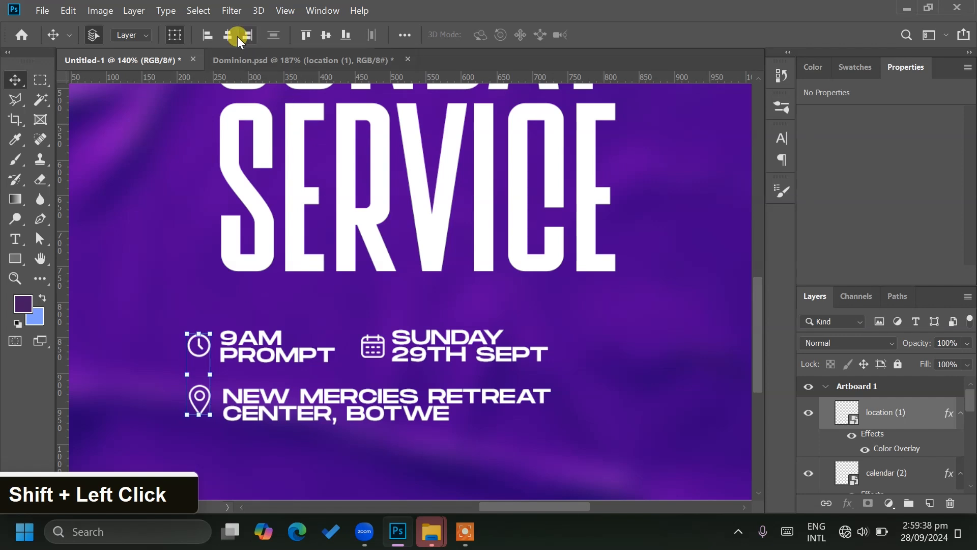
left_click(279, 365, "shift")
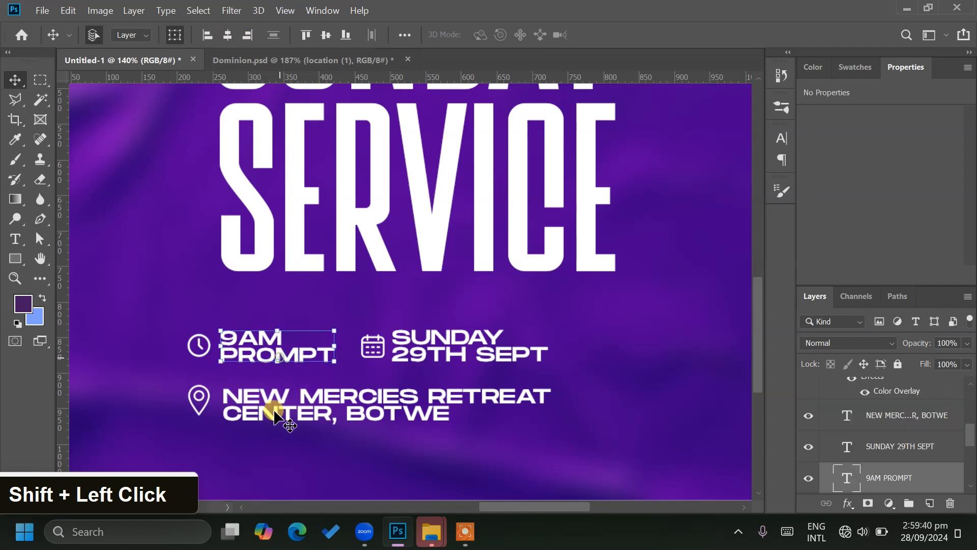
double_click(270, 415, "shift")
left_click(215, 34)
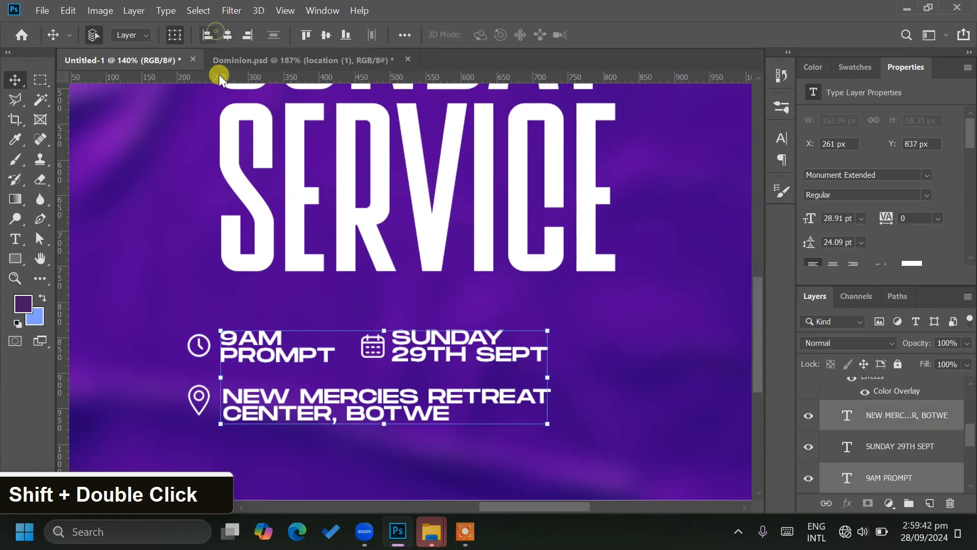
left_click(590, 377)
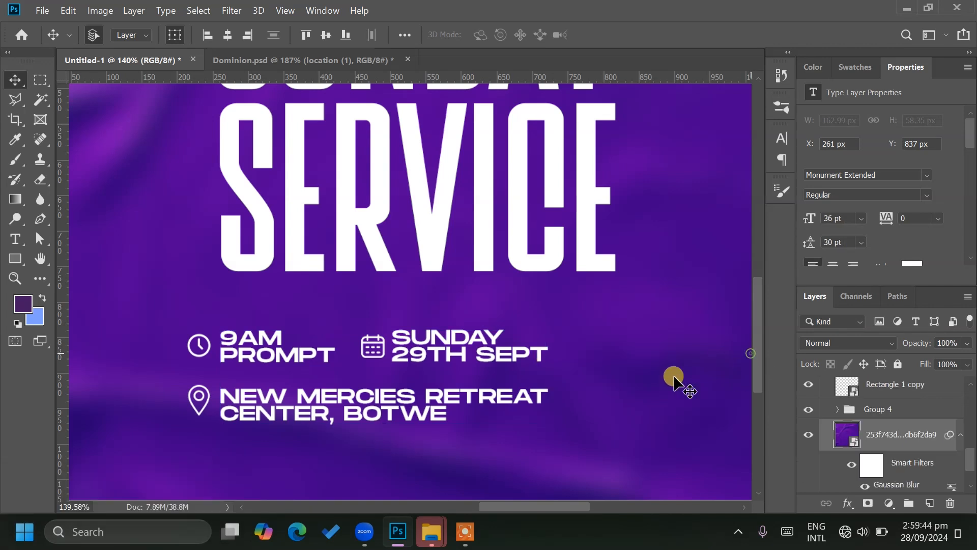
Select the purple background image layer and lock it completely.
left_click(441, 351)
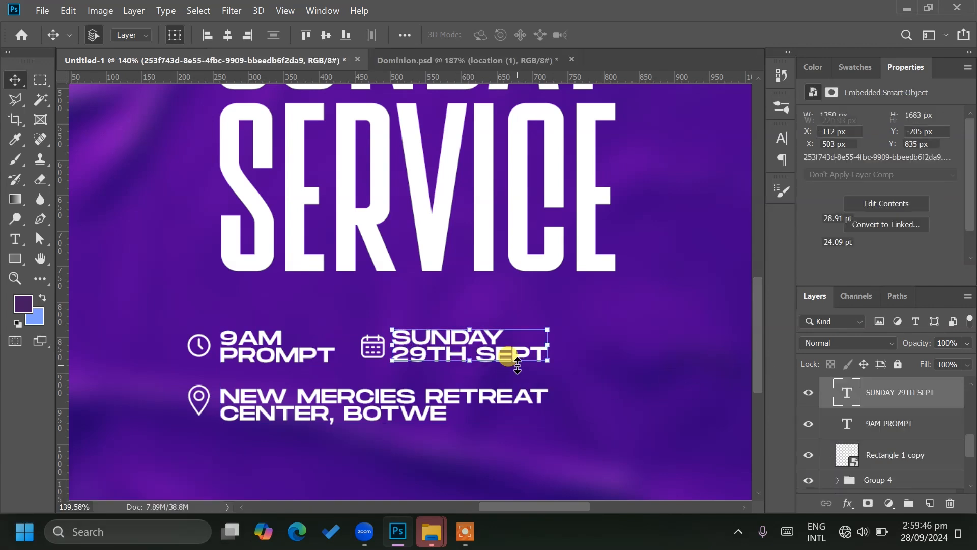
scroll(529, 346, "down", 3, "alt")
scroll(542, 396, "down", 2, "alt")
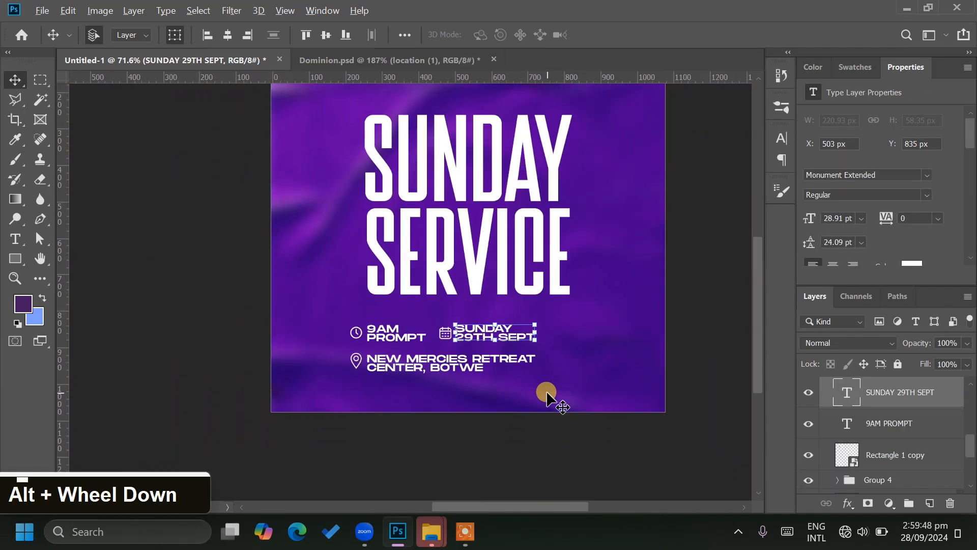
left_click(526, 393)
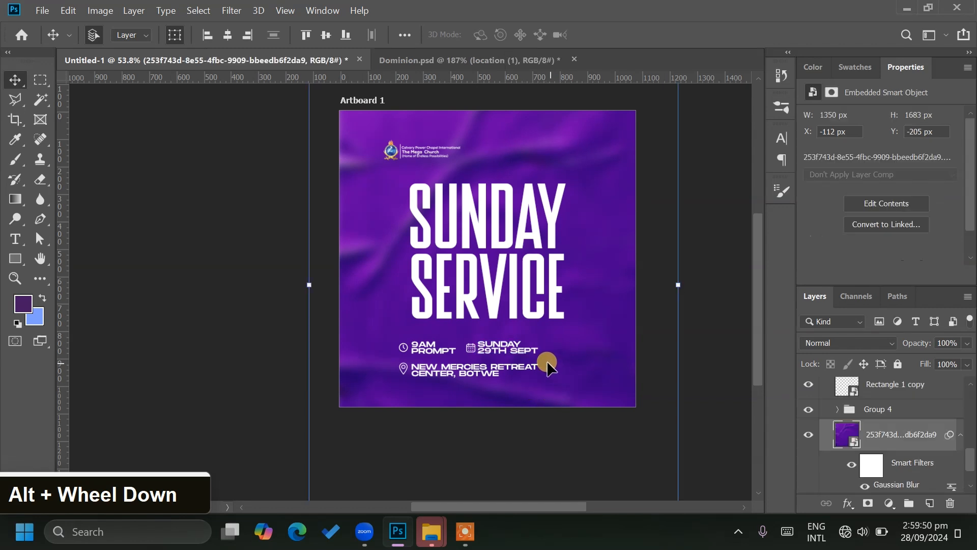
left_click(389, 417)
left_click(590, 375)
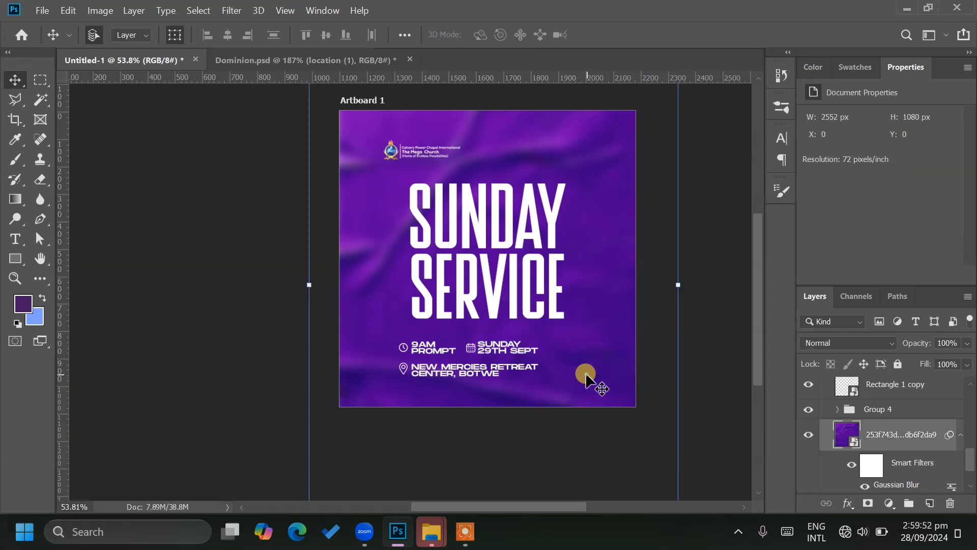
left_click(898, 363)
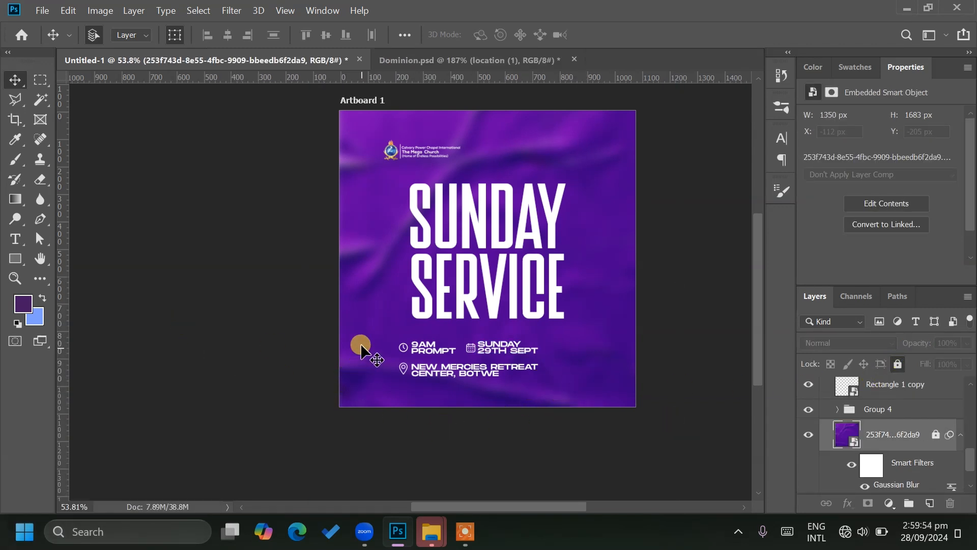
left_click(534, 350)
left_click(898, 364)
left_click(563, 384)
left_click_drag(356, 328, 521, 344)
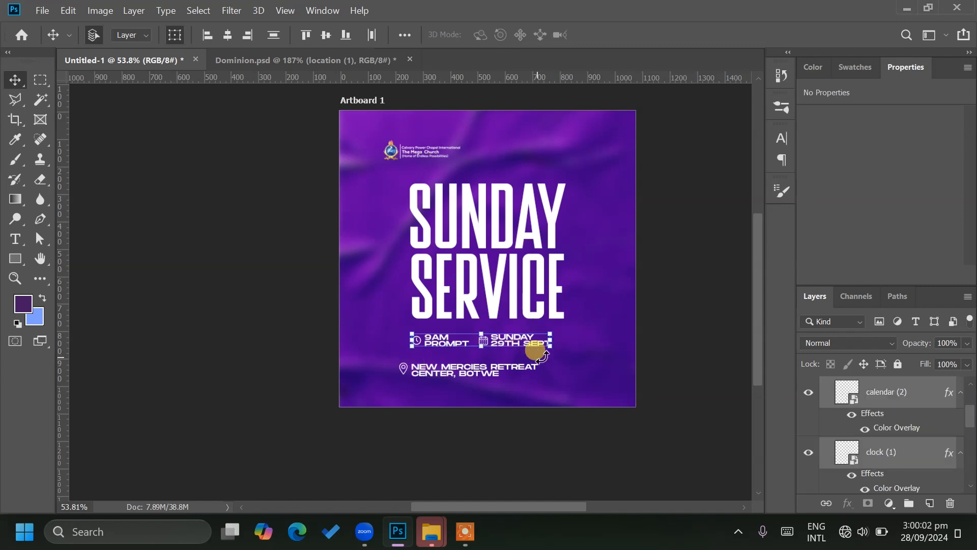
key("ctrl+z")
Move the SUNDAY title left to X 133 px and align the left edge of SERVICE with it.
left_click_drag(503, 242, 470, 243)
left_click(483, 284, "ctrl")
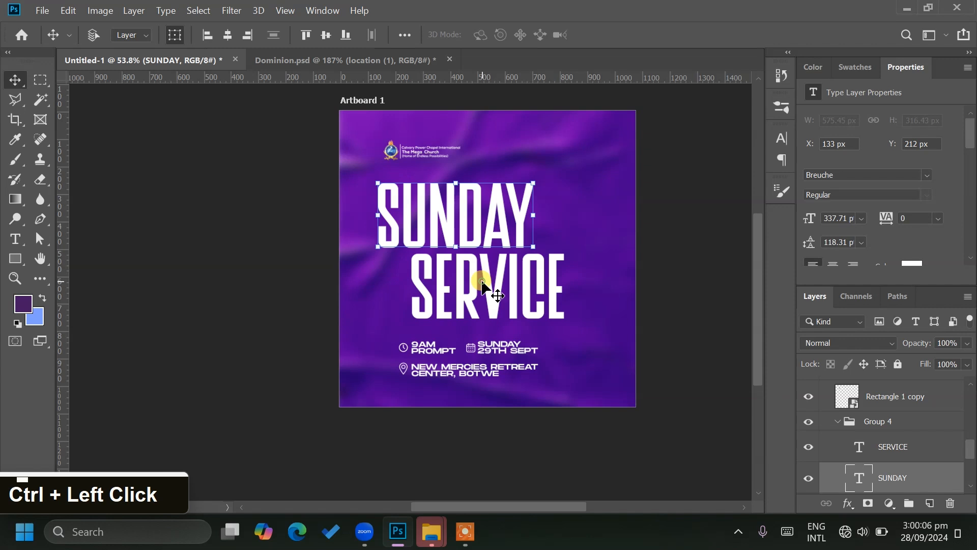
left_click(479, 286, "shift")
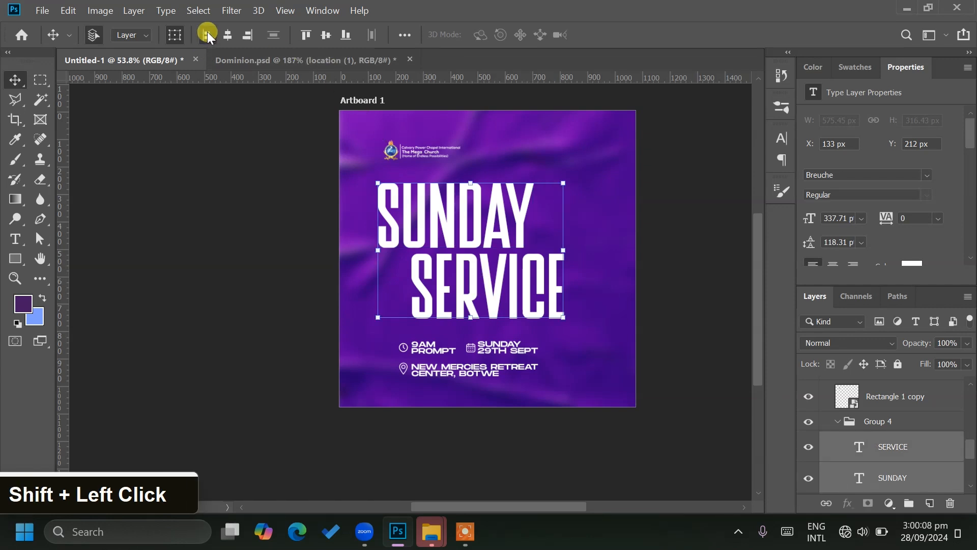
left_click(304, 305)
Align the clock and location icons to the left edge of the SUNDAY SERVICE title.
left_click_drag(371, 178, 402, 405)
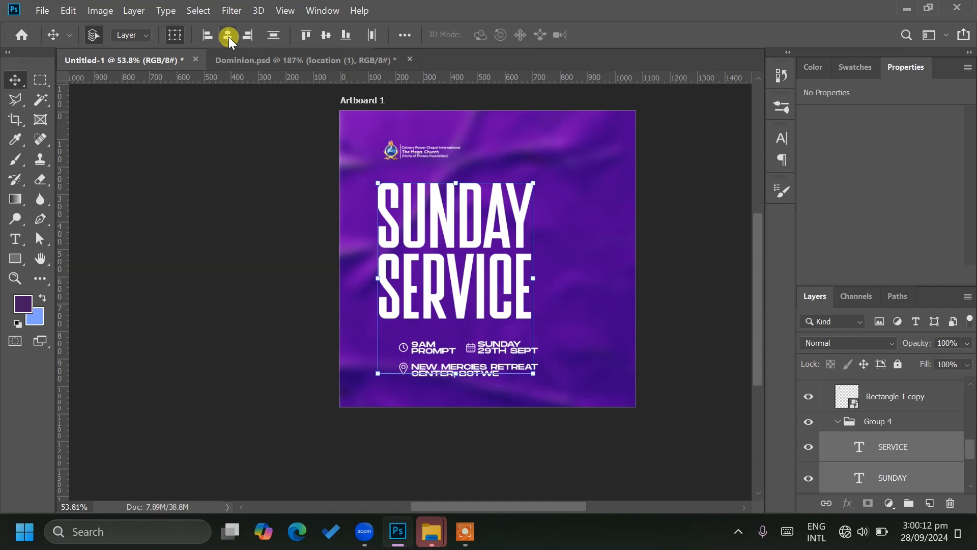
left_click(212, 35)
left_click_drag(440, 240, 441, 240)
scroll(432, 407, "up", 1)
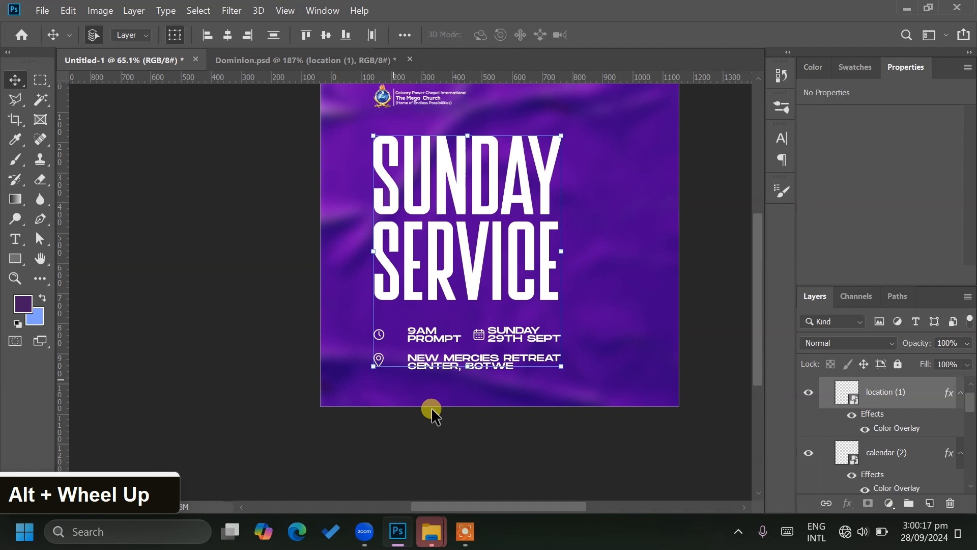
Move the time, date and venue texts with the calendar icon left, close beside the clock and location icons.
left_click(606, 383)
left_click_drag(616, 327, 428, 360)
key("Up")
key("Up")
key("Up")
key("Up")
key("Left")
key("Left")
key("Left")
key("Left")
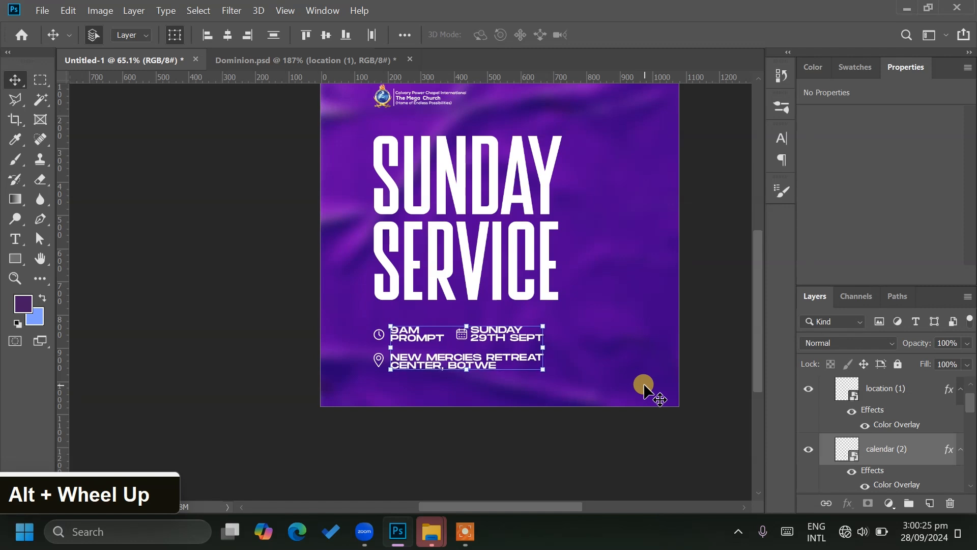
Align the left edges of the 9AM PROMPT and venue texts.
left_click(668, 346)
left_click_drag(336, 308, 355, 401)
left_click_drag(435, 325, 411, 376)
left_click(207, 35)
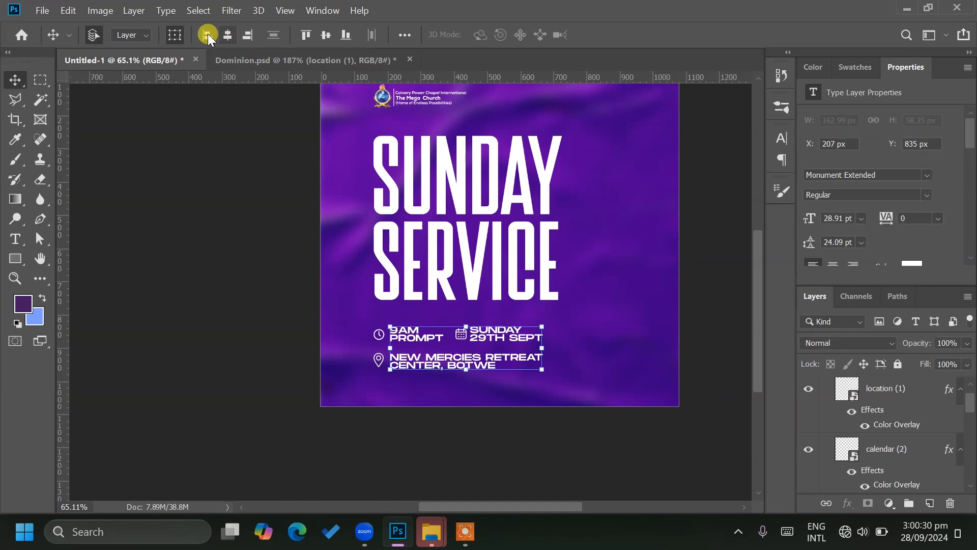
left_click(634, 331)
left_click(535, 318)
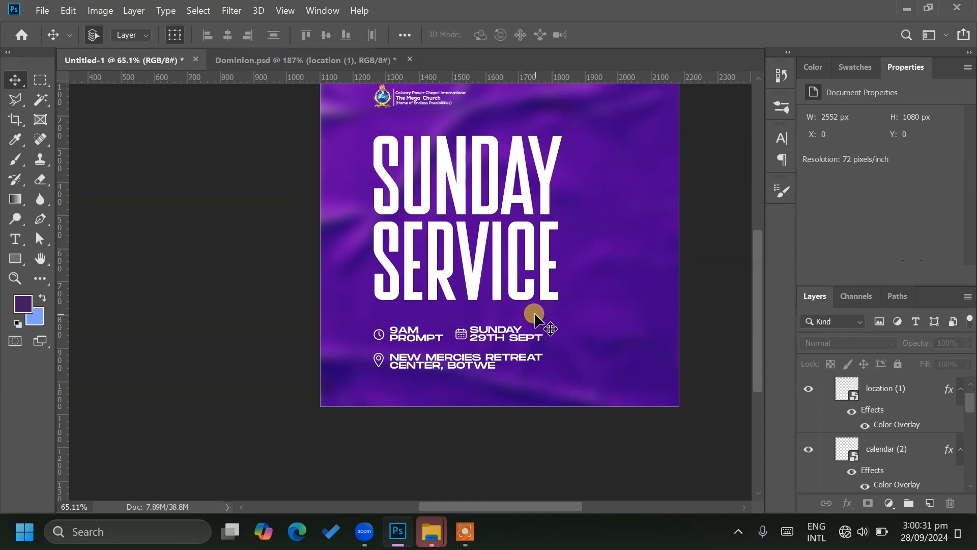
Shift SUNDAY 29TH SEPT slightly right of the calendar icon and line up the time and date row.
left_click(514, 344)
left_click_drag(585, 332, 366, 337)
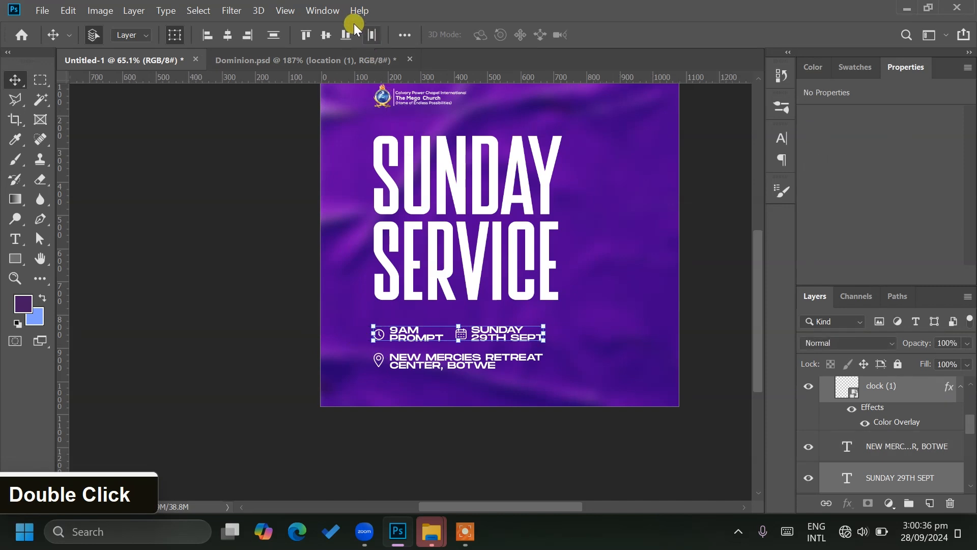
left_click(617, 370)
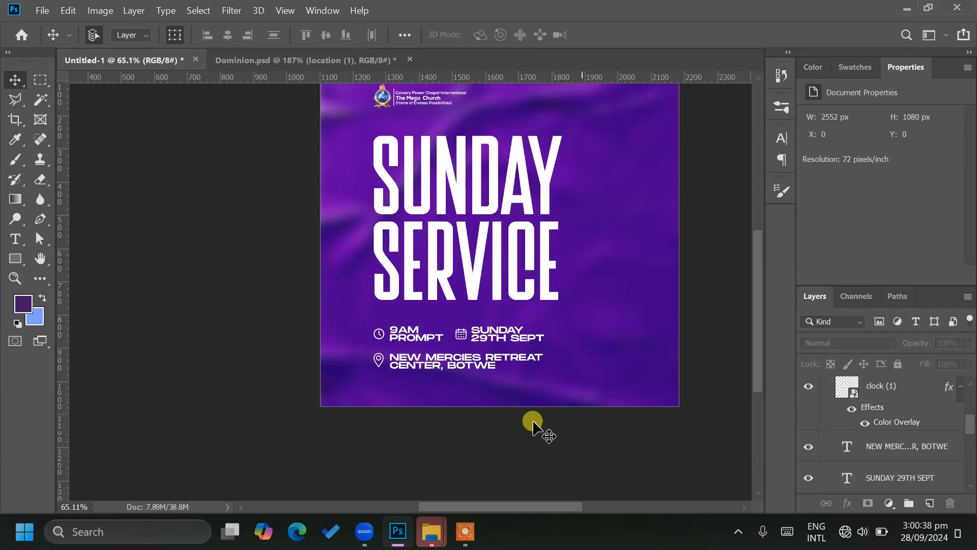
Set up the Brush tool with the 1422 px squiggle pattern tip.
scroll(554, 438, "down", 3)
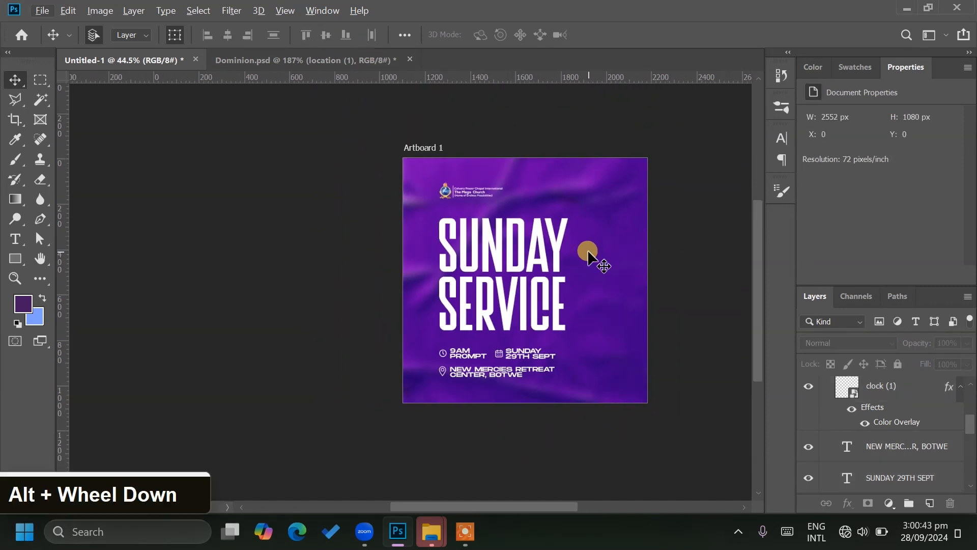
left_click(15, 160)
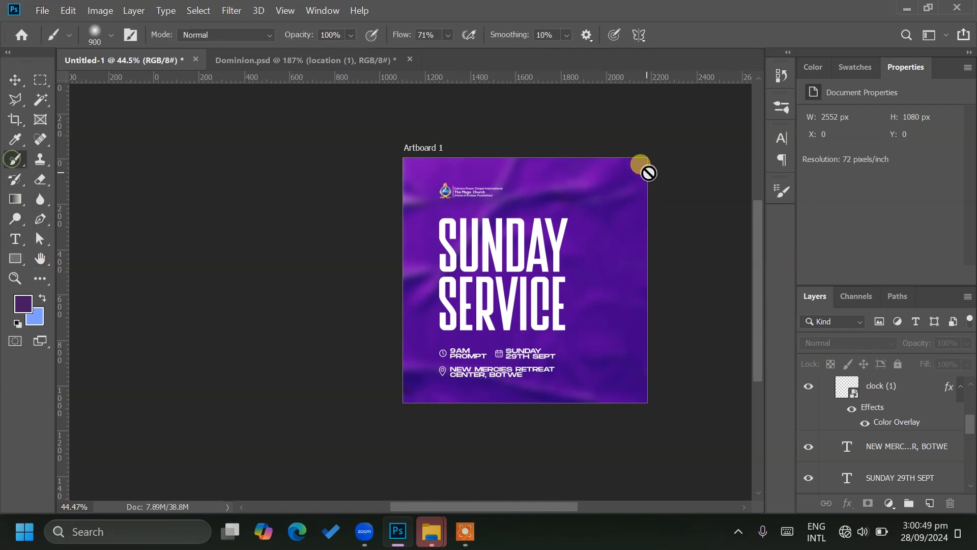
left_click(775, 195)
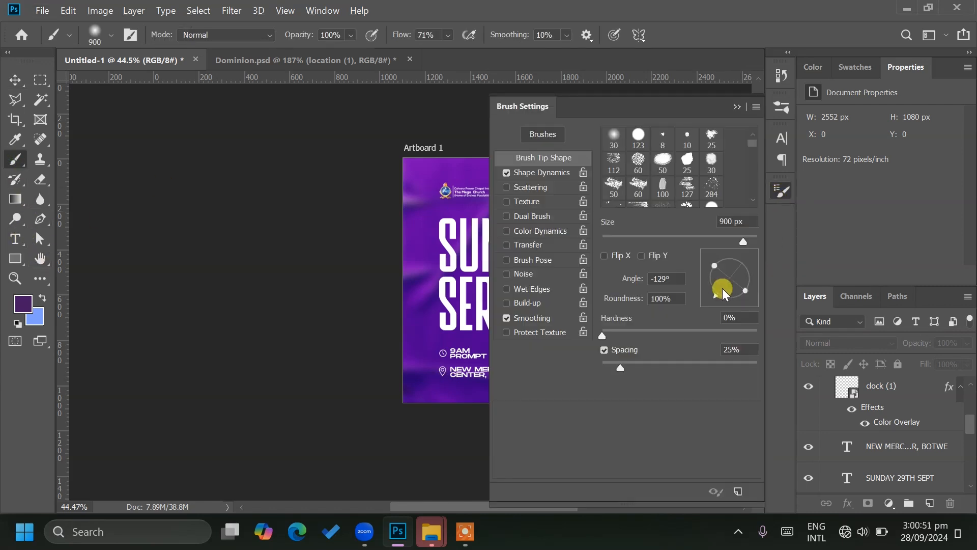
scroll(727, 150, "down", 8)
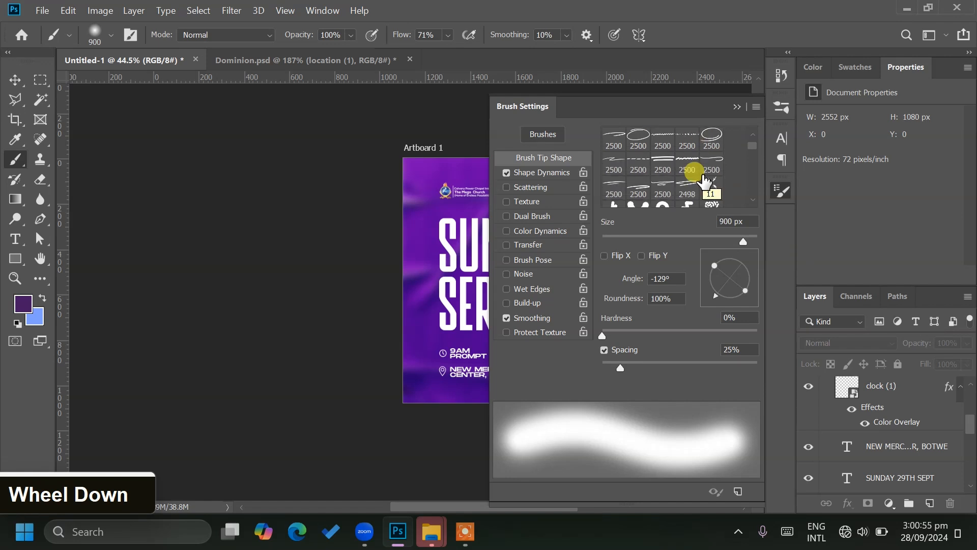
scroll(710, 191, "down", 4)
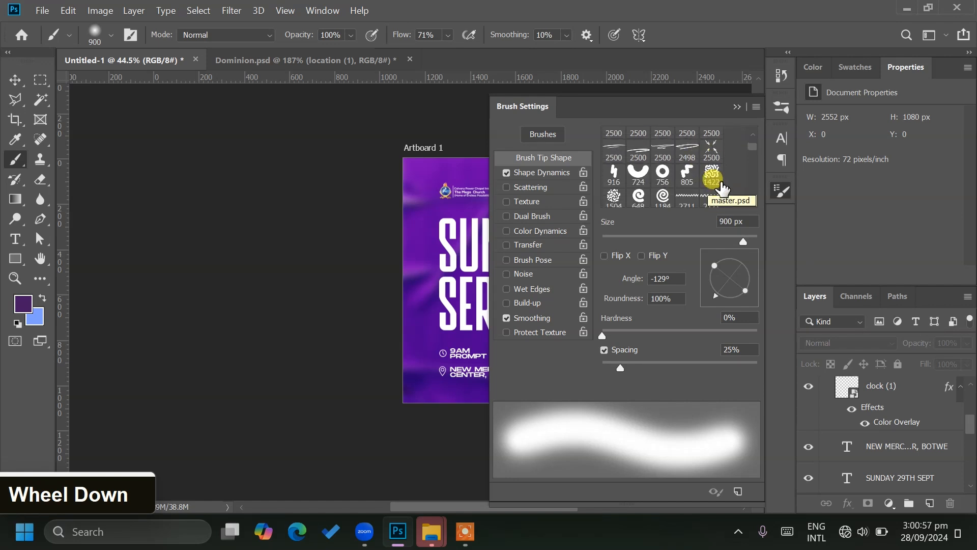
left_click(711, 161)
left_click(778, 192)
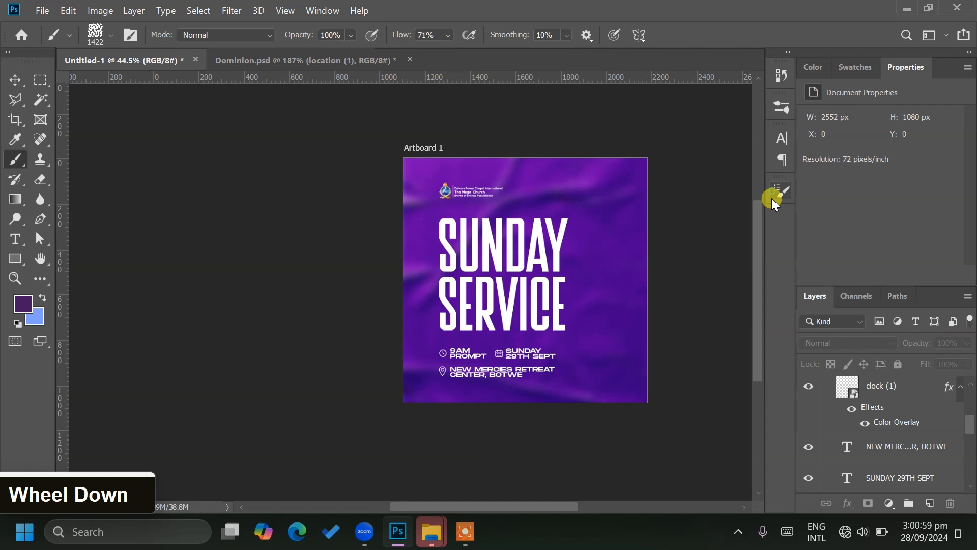
Add a new empty layer directly above the locked purple background image layer.
scroll(896, 443, "down", 10)
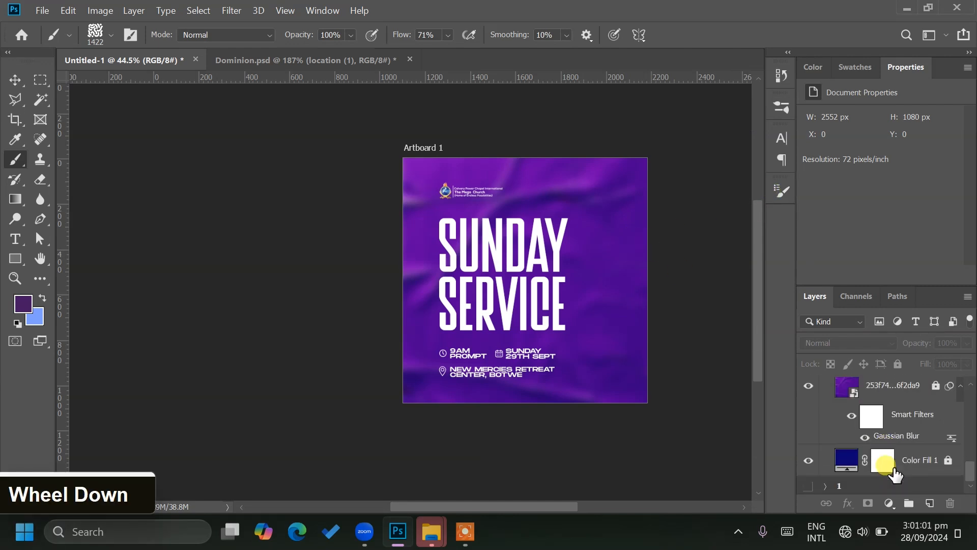
scroll(895, 474, "up", 3)
left_click(897, 470)
left_click(930, 503)
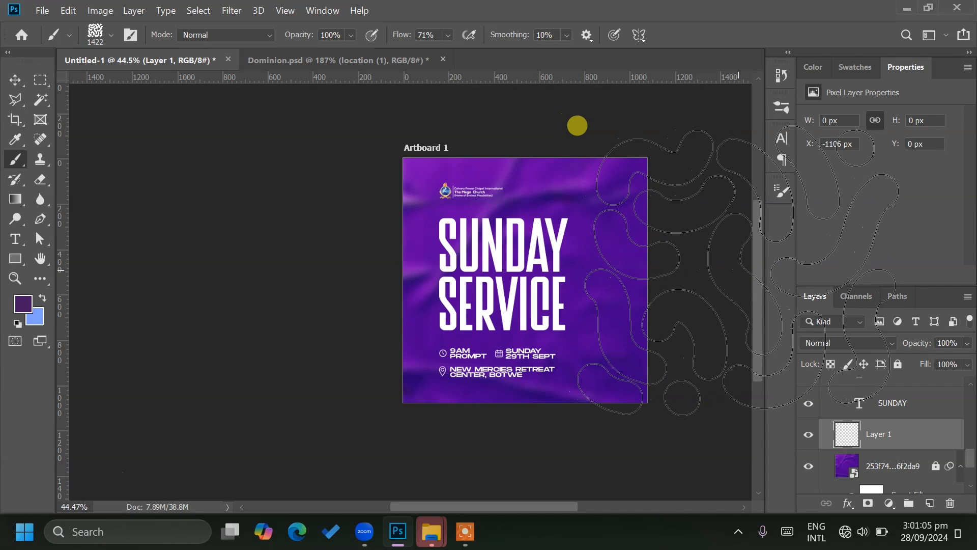
Undo a dark purple trial stamp of the squiggle brush and sample the title's white as the foreground colour.
left_click(739, 270)
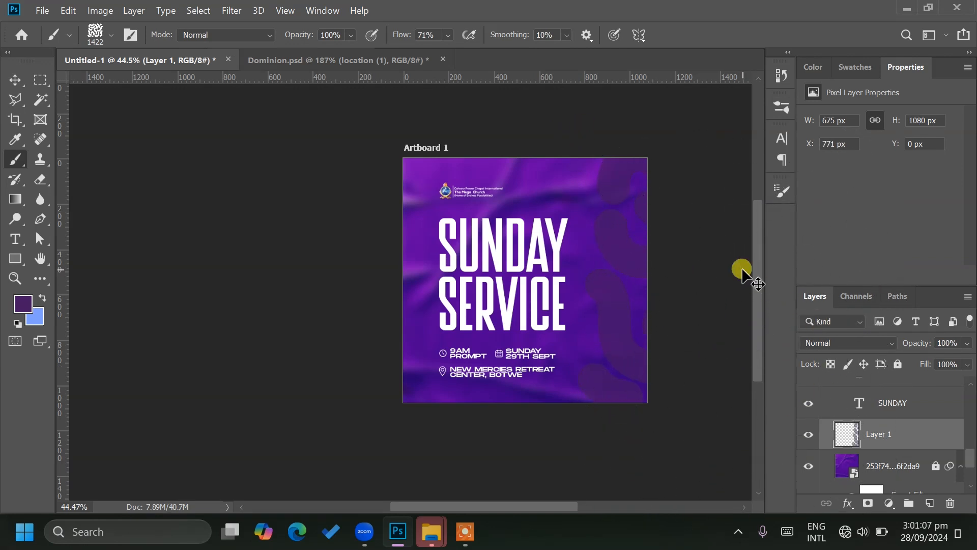
key("ctrl+z")
left_click(555, 252, "alt")
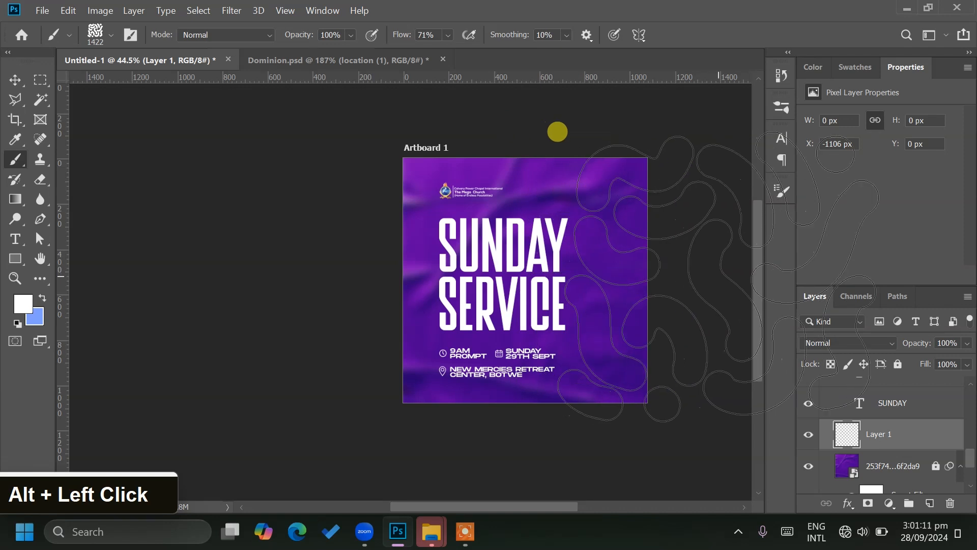
Set the brush flow to 100% and stamp the white squiggle pattern over the artboard's right edge.
left_click(733, 275)
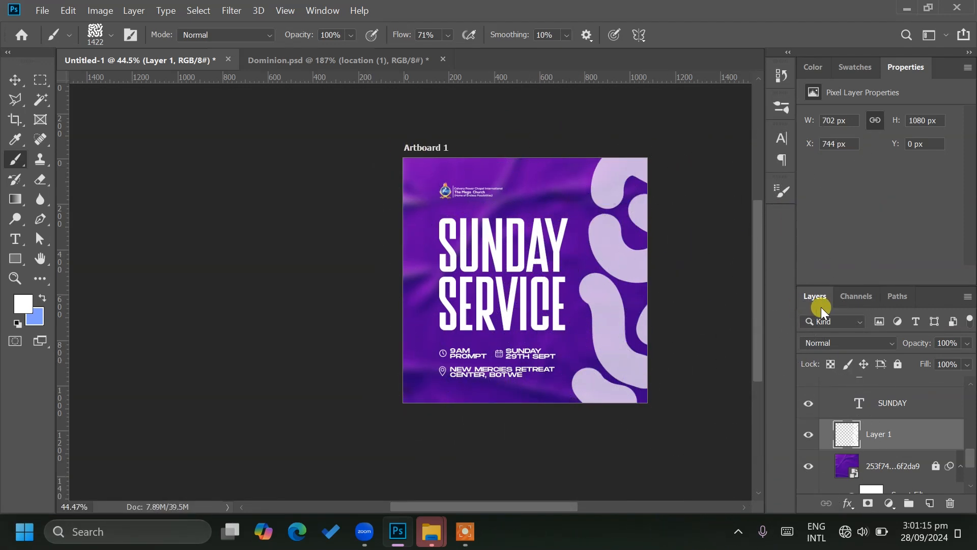
key("ctrl+z")
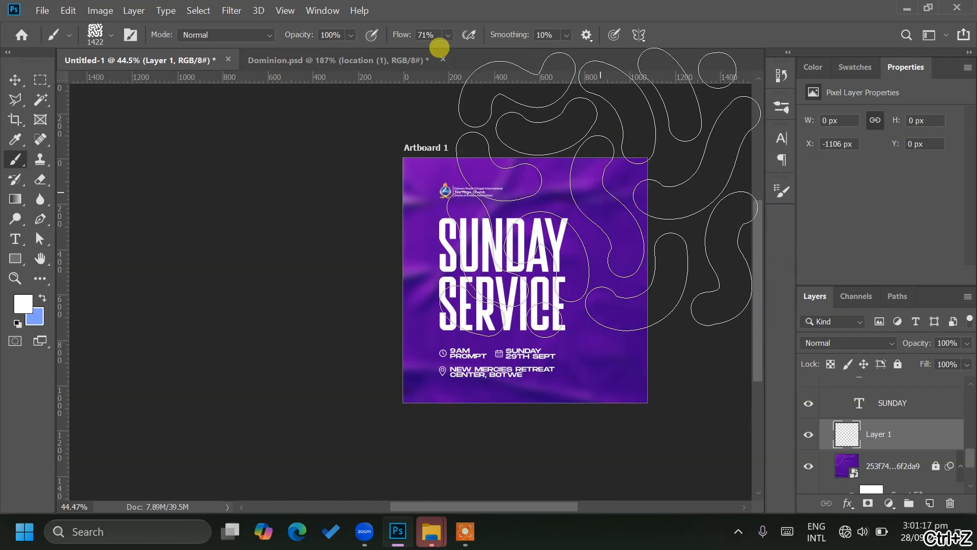
left_click_drag(398, 43, 967, 82)
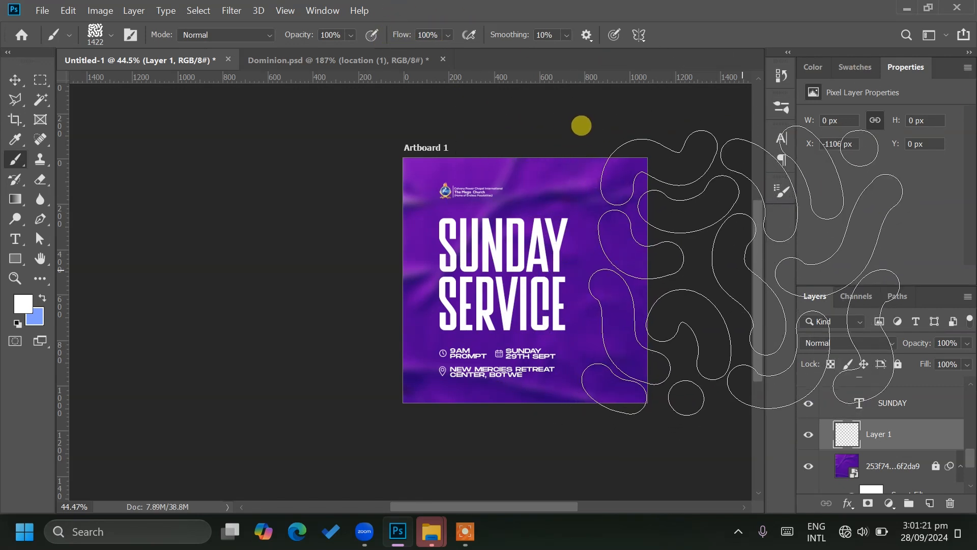
left_click(743, 270)
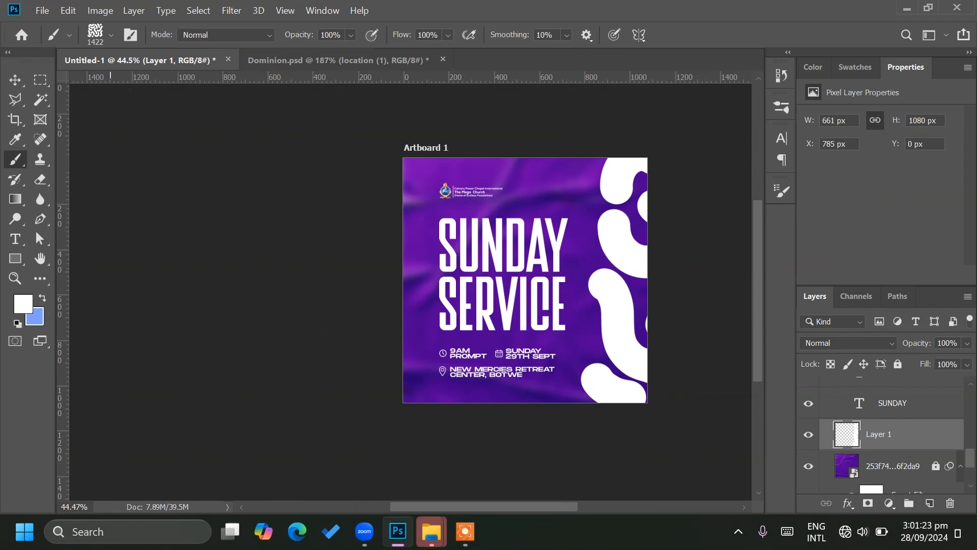
left_click(4, 78)
left_click(203, 292)
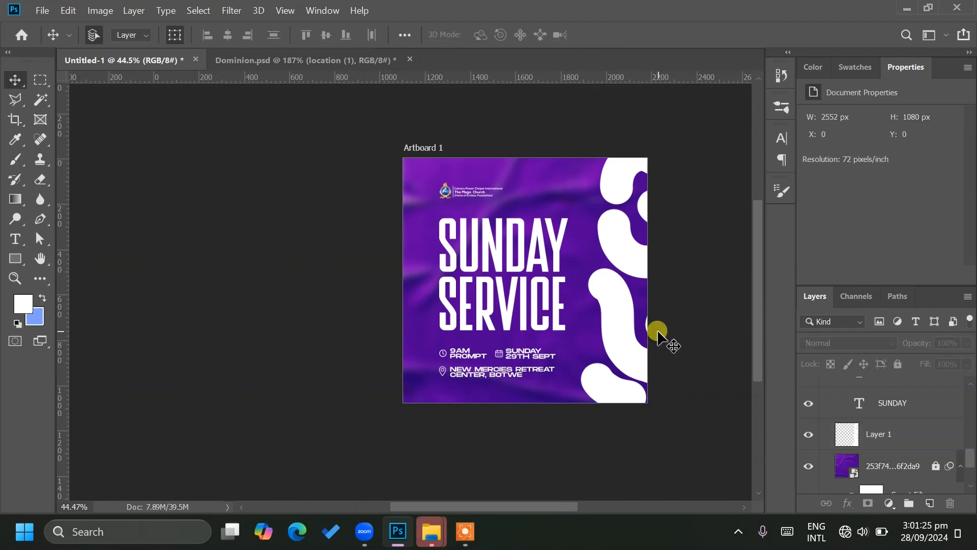
Move the logo, title and event details together slightly left and up on the flyer.
left_click_drag(542, 503, 563, 497)
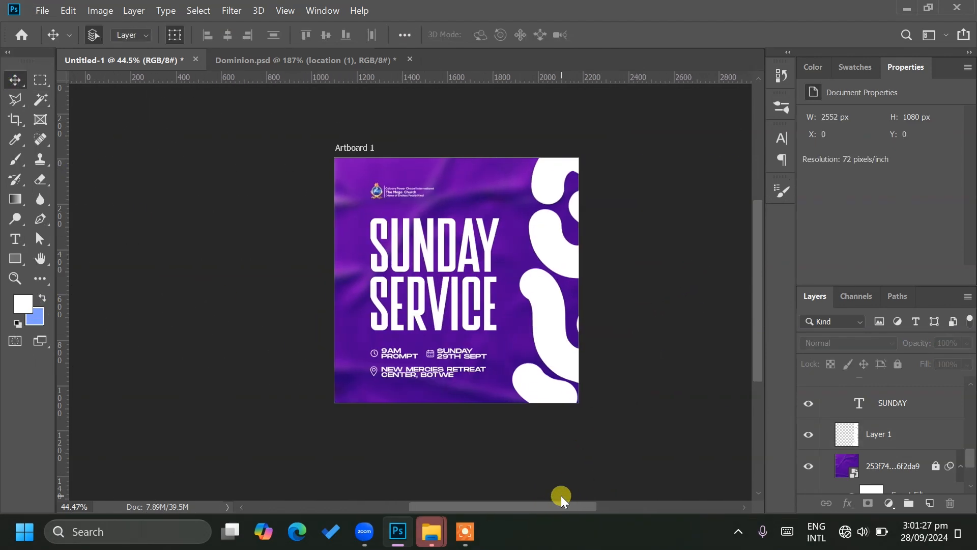
scroll(605, 294, "down", 1)
scroll(606, 294, "up", 2)
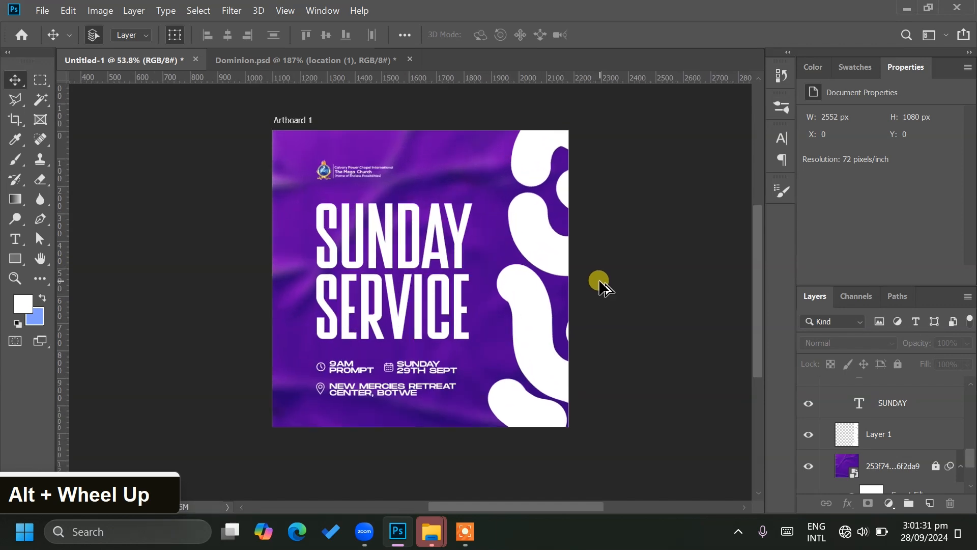
scroll(577, 242, "up", 1)
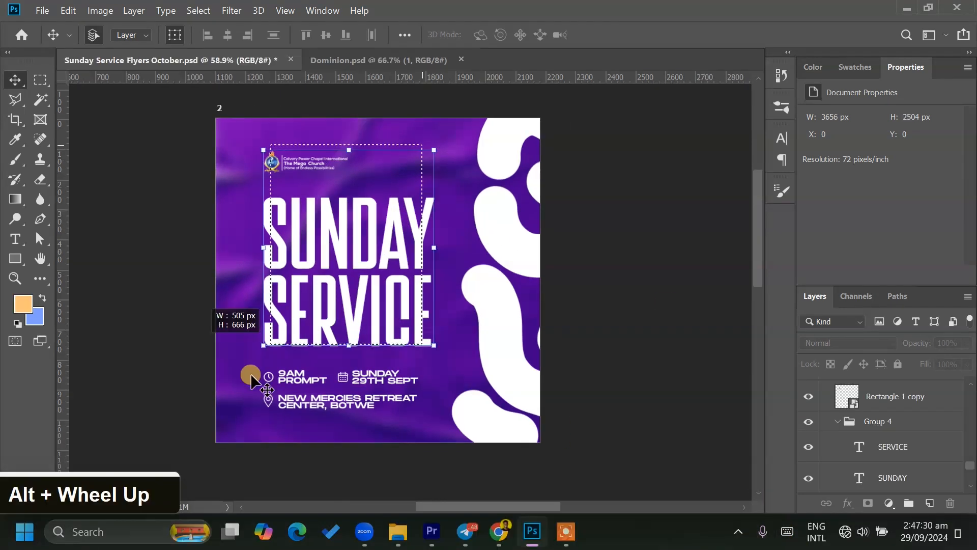
left_click_drag(243, 346, 244, 405)
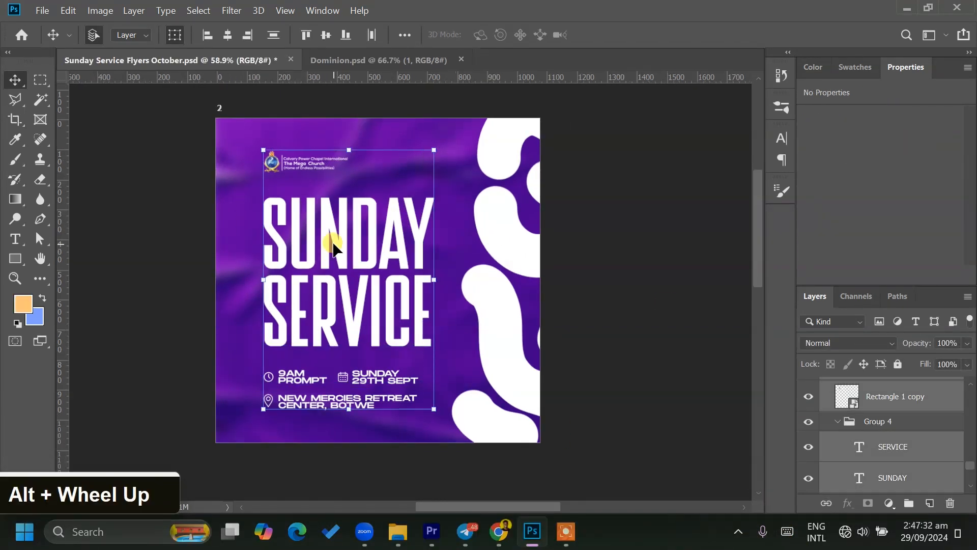
left_click_drag(323, 248, 307, 245)
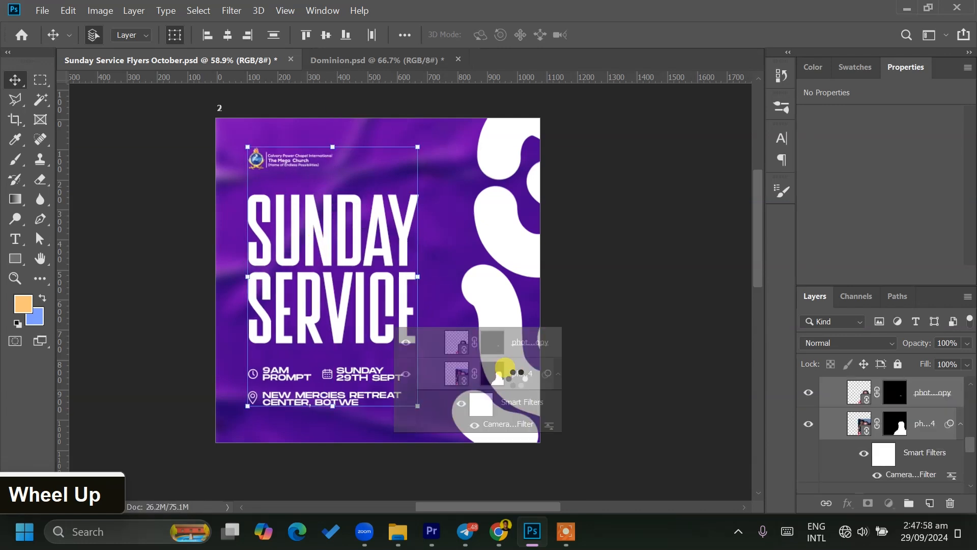
Bring the smiling woman's photo layers from Dominion.psd into the flyer and place them in the artboard's lower-right corner.
left_click_drag(515, 377, 515, 377)
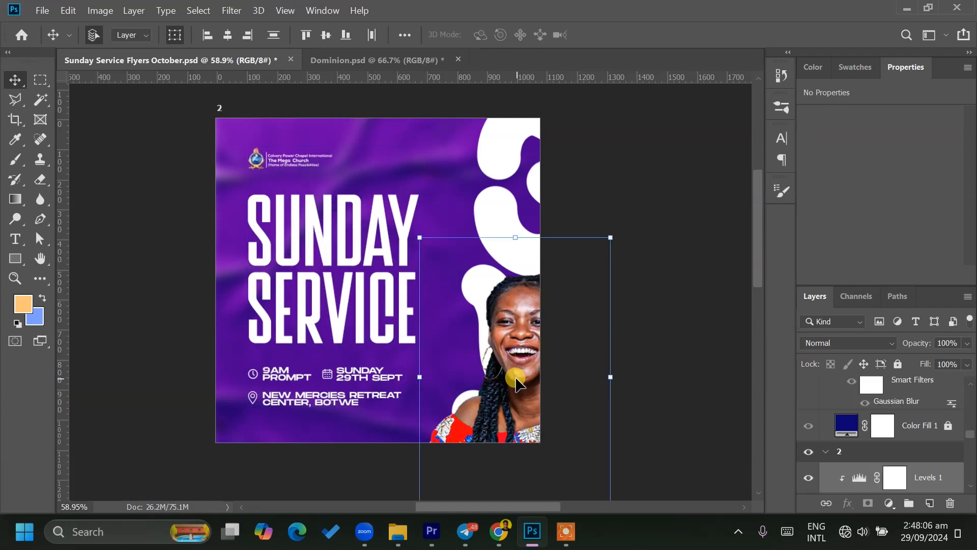
key("ctrl+t")
left_click(550, 231)
left_click_drag(517, 360, 484, 346)
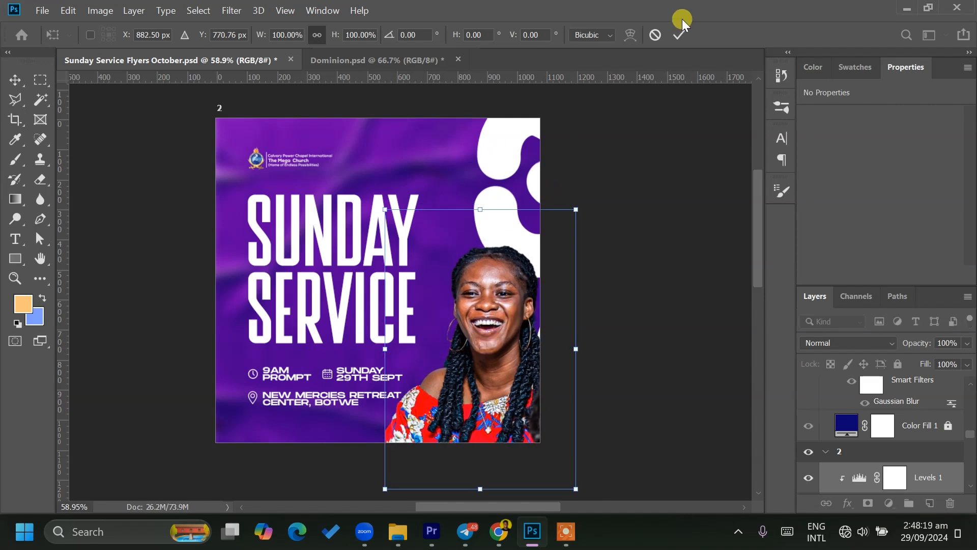
double_click(584, 135)
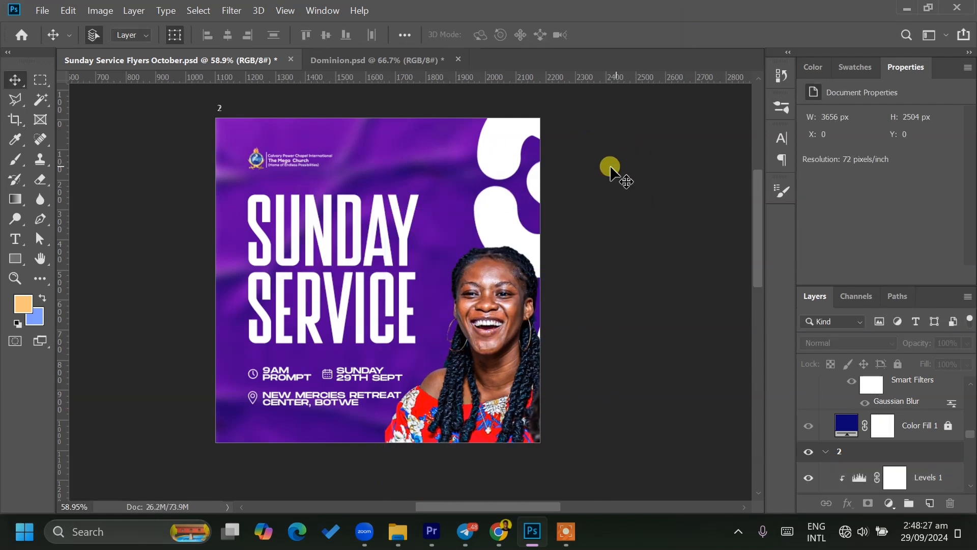
Add a Stroke layer style to the woman's main photo layer and set its fill type to Color.
left_click(495, 289)
scroll(896, 442, "down", 3)
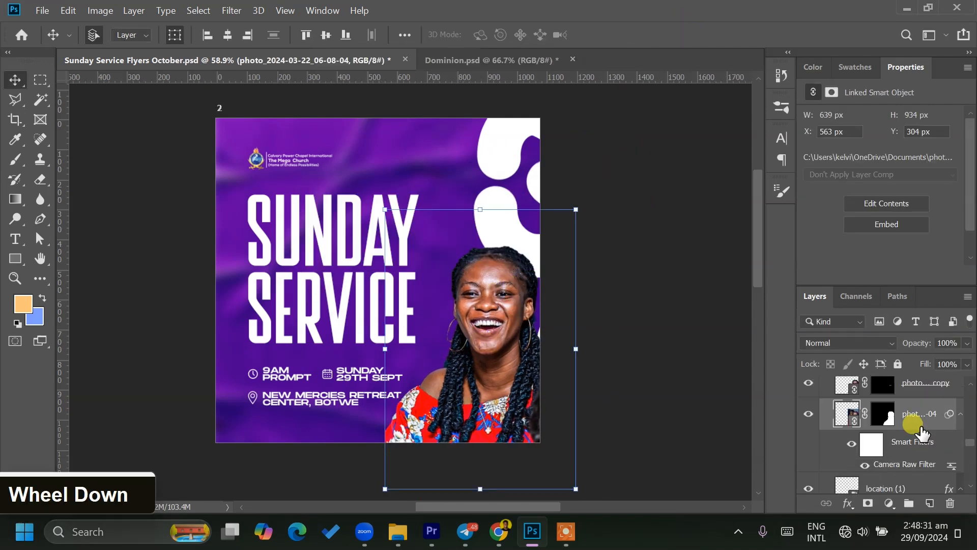
left_click(847, 504)
left_click(891, 391)
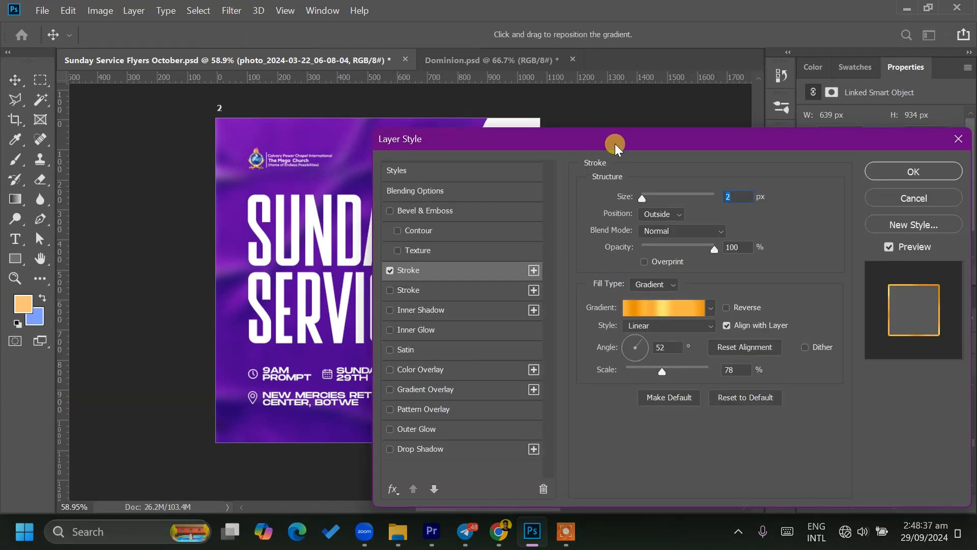
left_click_drag(616, 148, 948, 131)
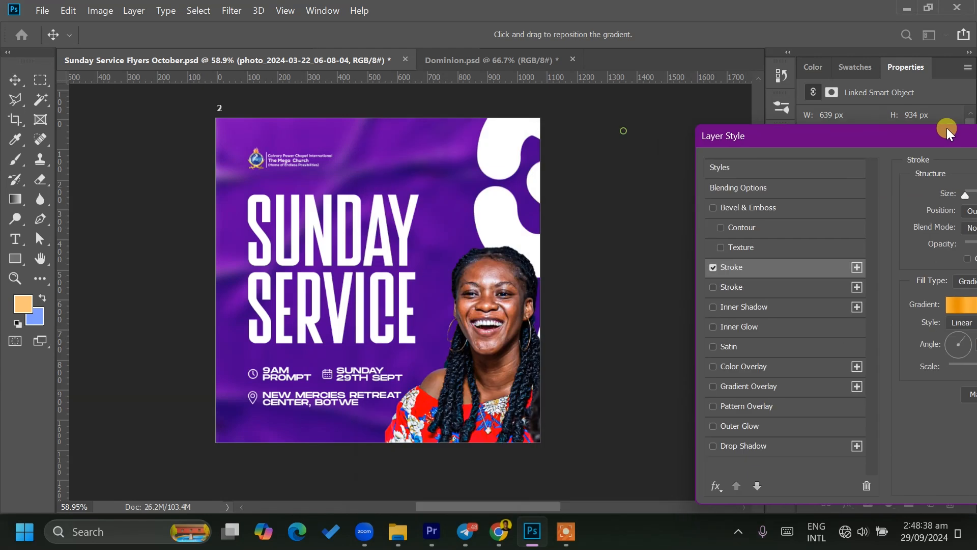
left_click_drag(875, 124, 850, 134)
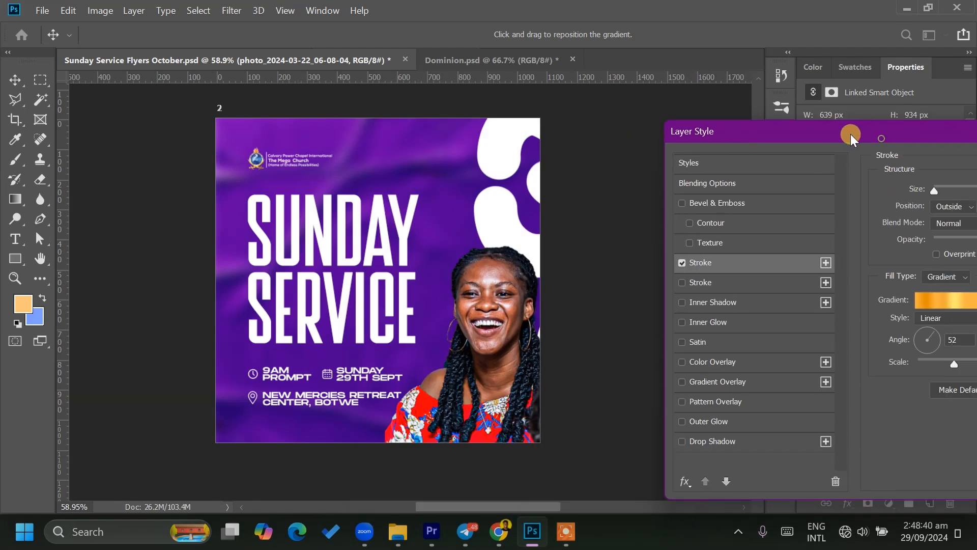
left_click(967, 279)
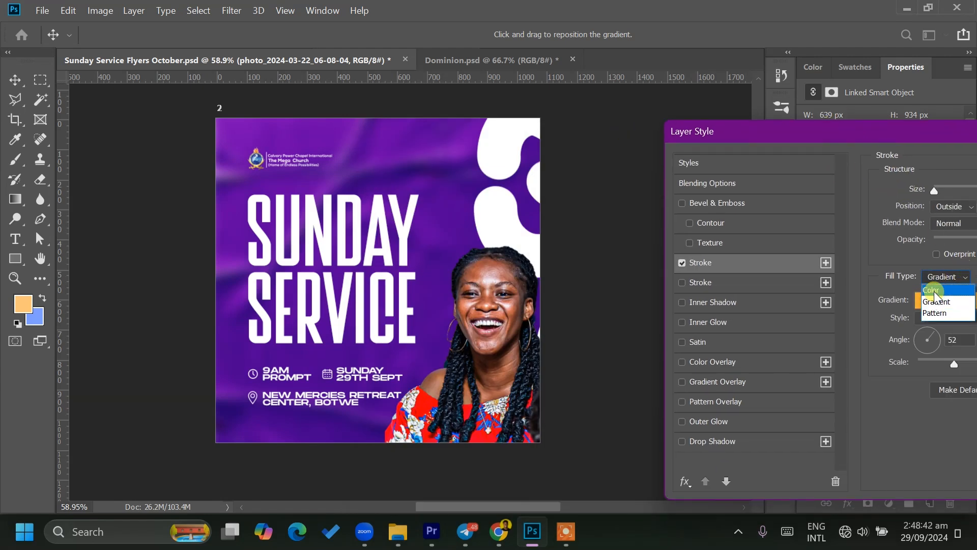
left_click(935, 291)
Set the portrait's stroke colour to white (ffffff) by sampling the squiggle pattern.
left_click_drag(841, 138, 763, 113)
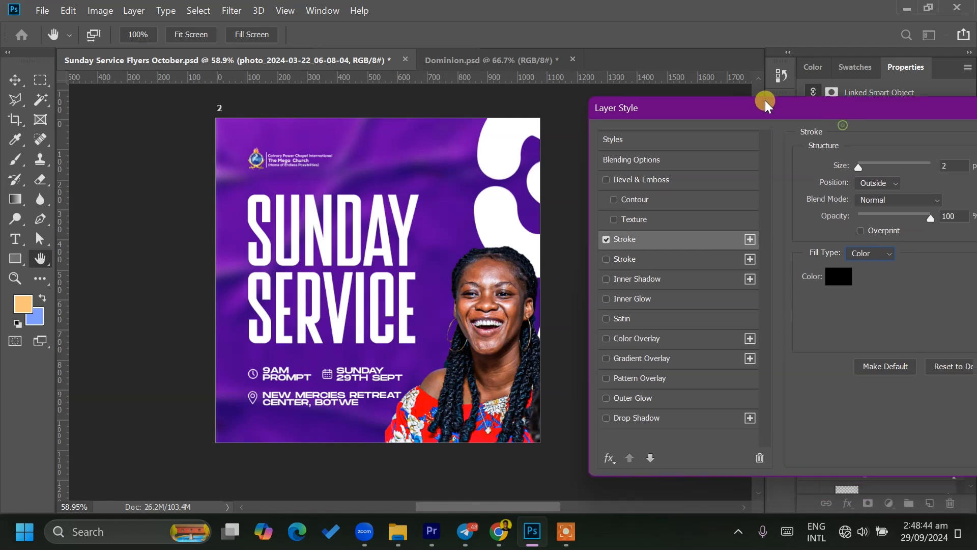
left_click(832, 272)
left_click(509, 189)
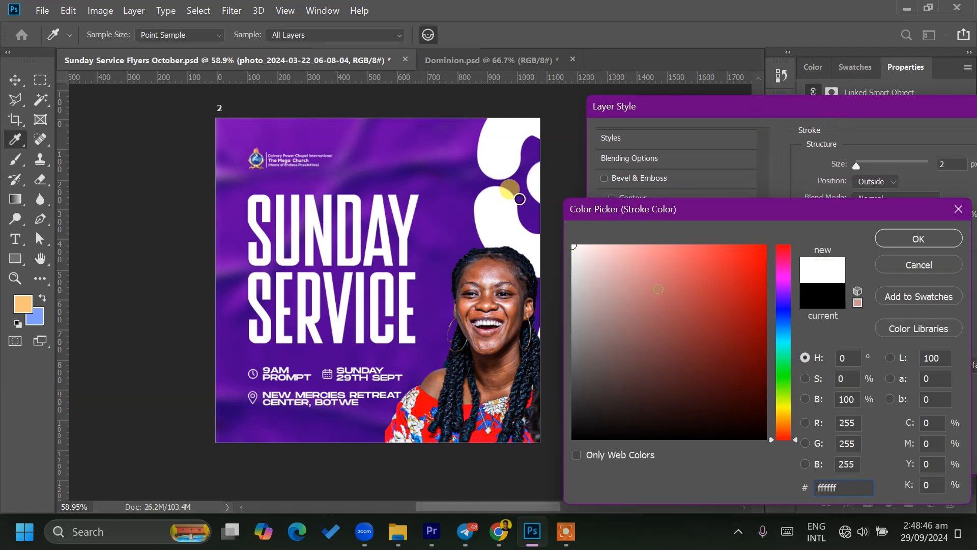
left_click(933, 235)
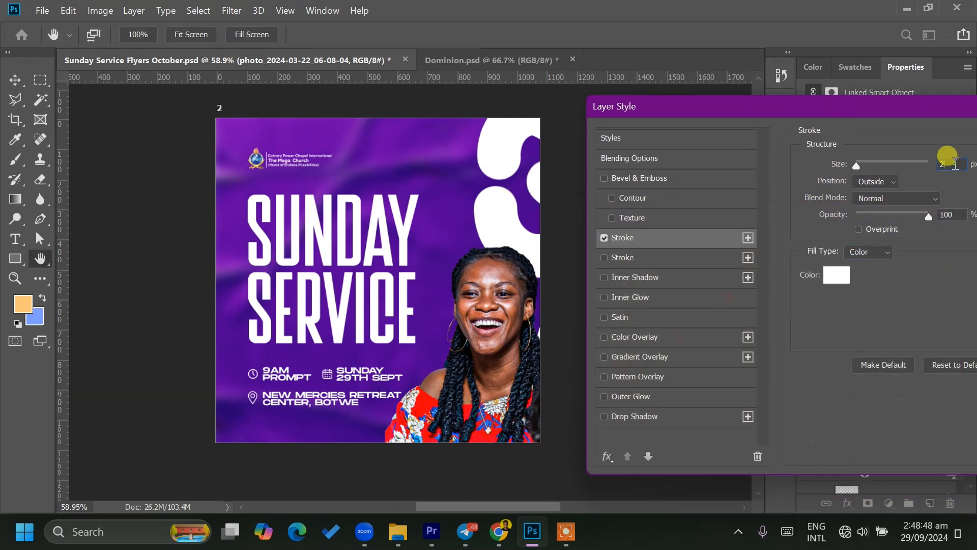
Set the portrait's stroke size to 12 px, apply the layer style, and briefly hide and reshow the photo layer.
scroll(953, 163, "up", 2)
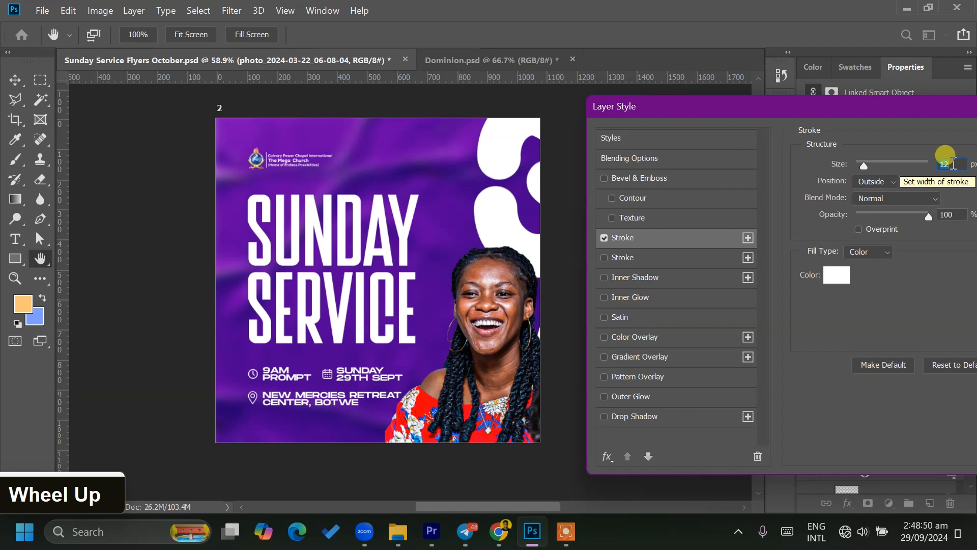
left_click_drag(871, 108, 773, 124)
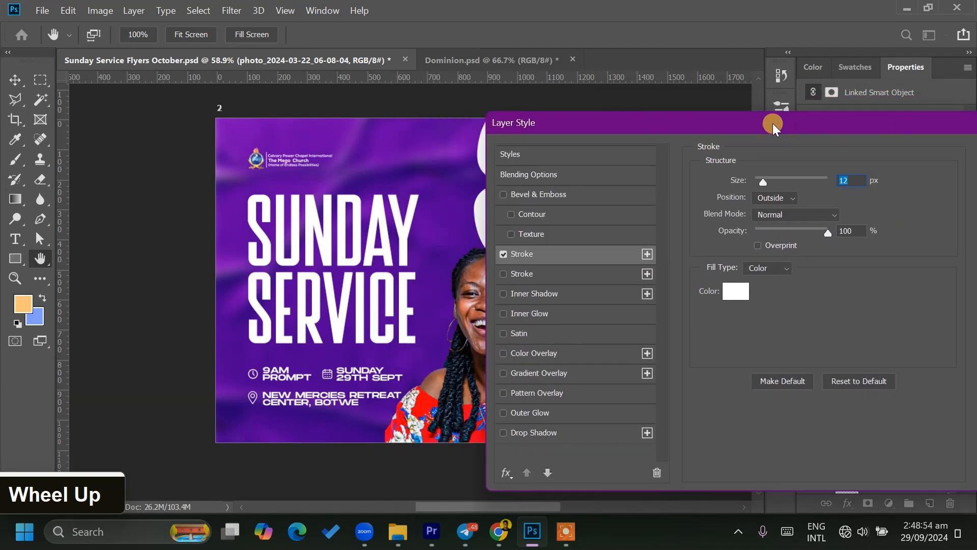
left_click_drag(899, 130, 741, 131)
left_click(849, 159)
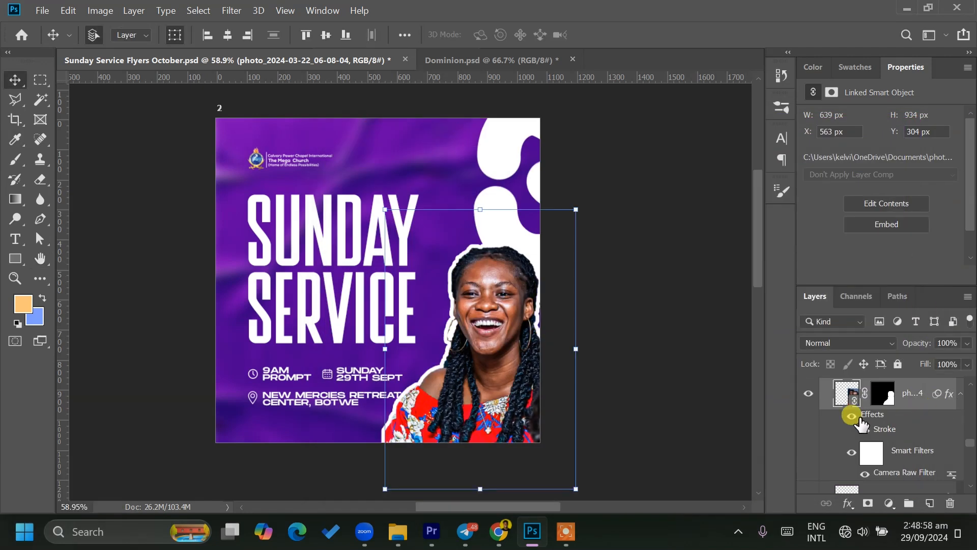
left_click(807, 395)
left_click(808, 395)
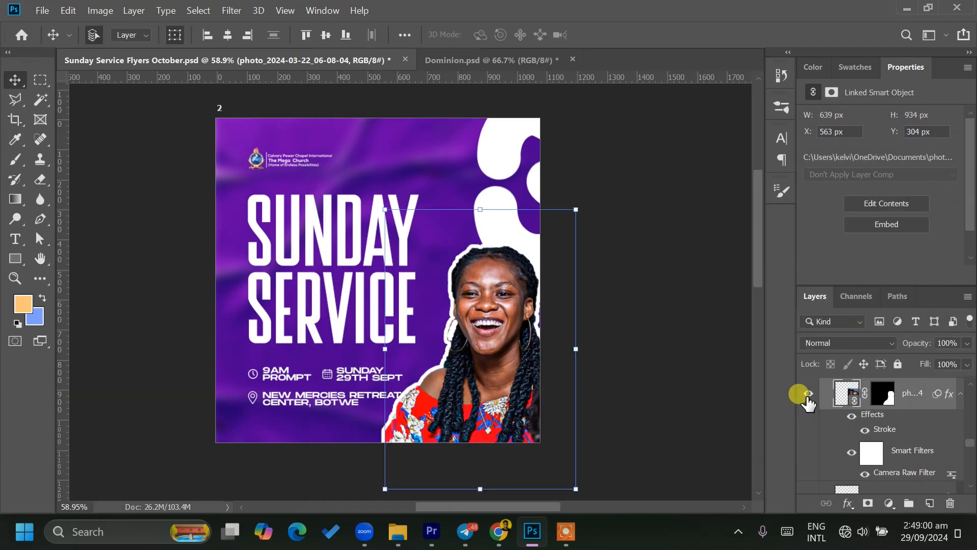